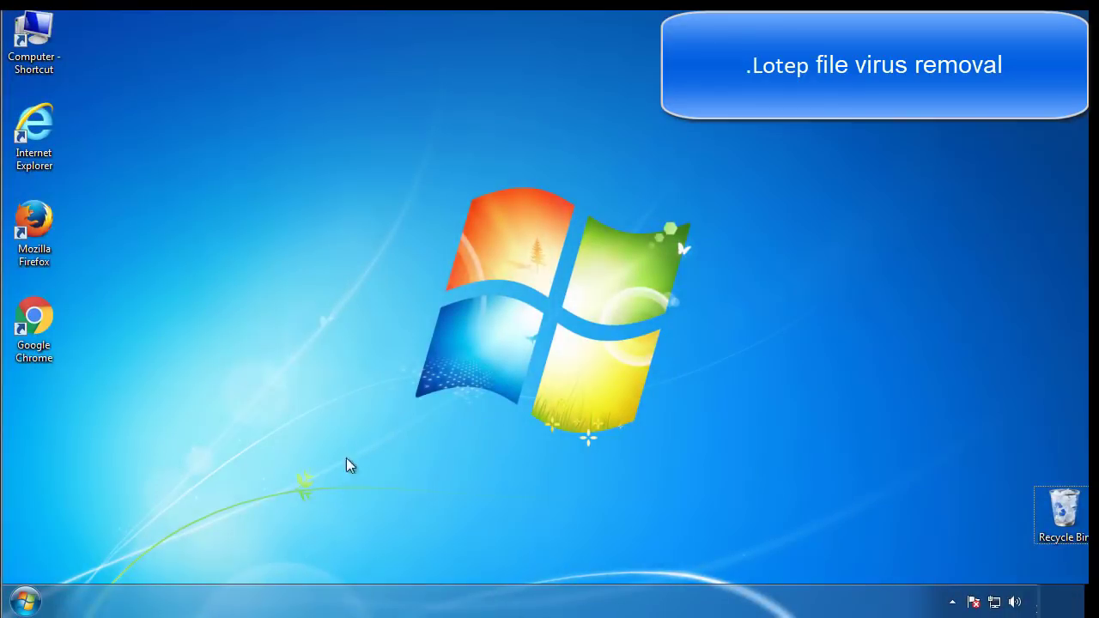
Step: Launch msconfig, enable Minimal safe boot on the Boot tab, and restart the computer
left_click(26, 600)
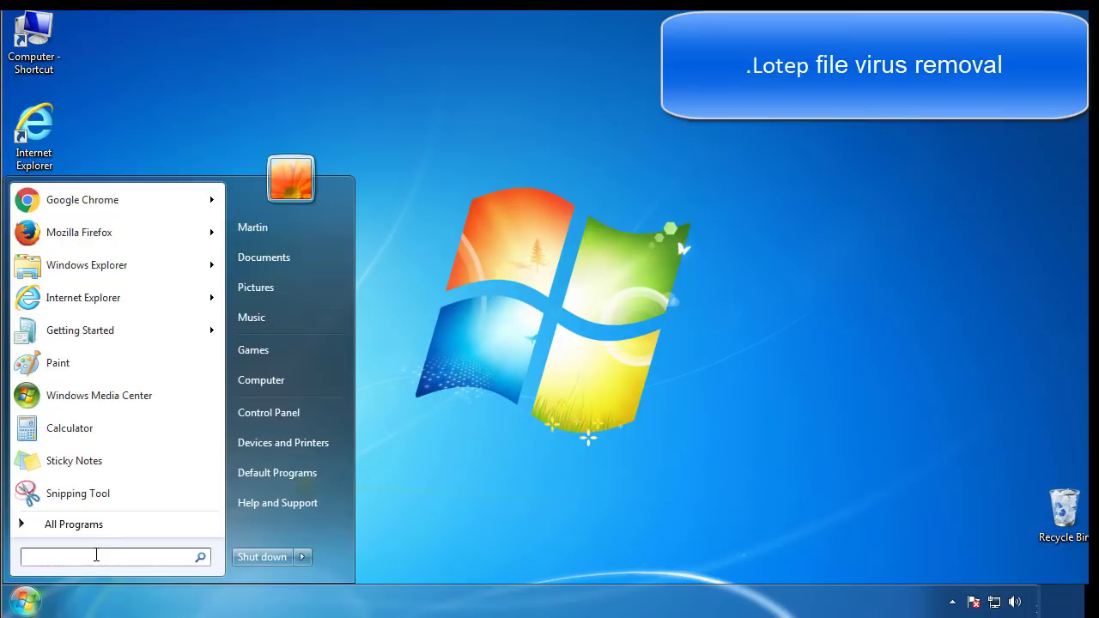
type("msconfig")
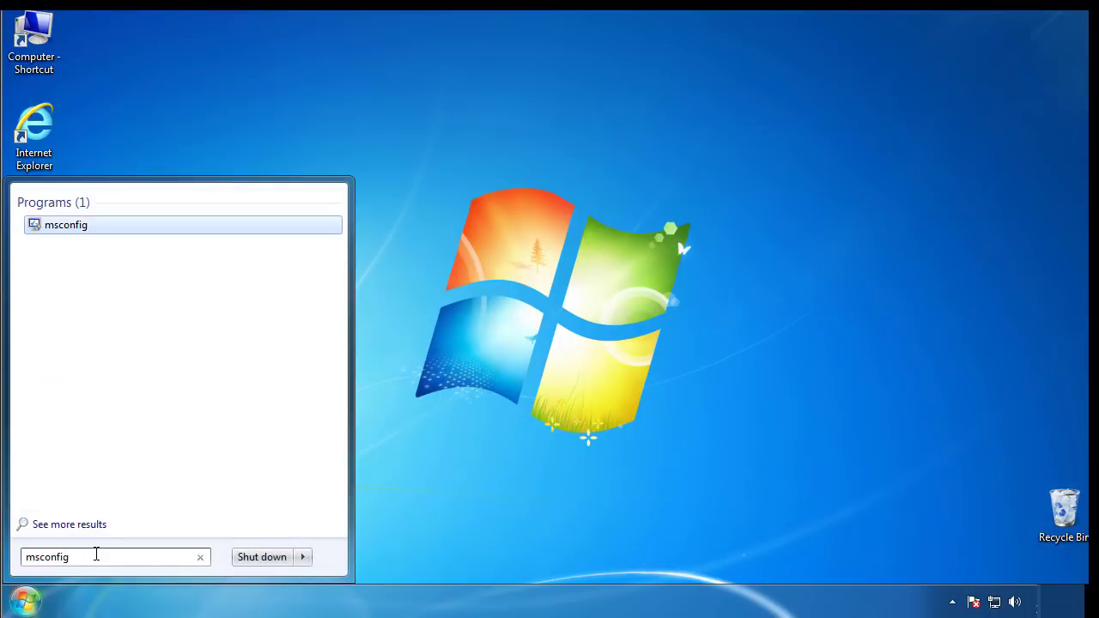
key("Return")
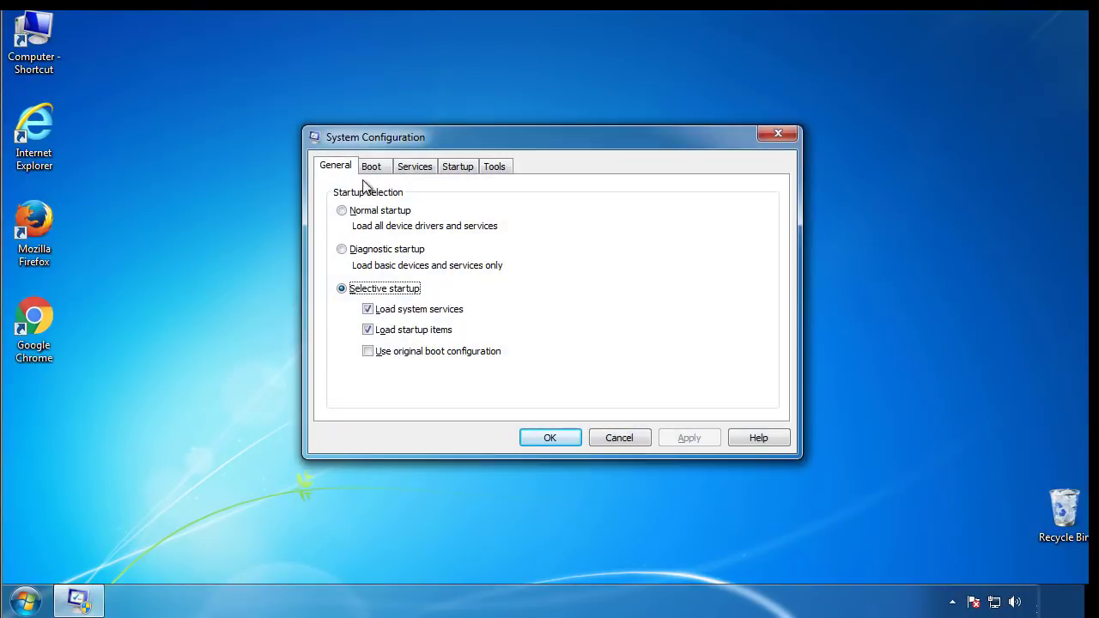
left_click(371, 167)
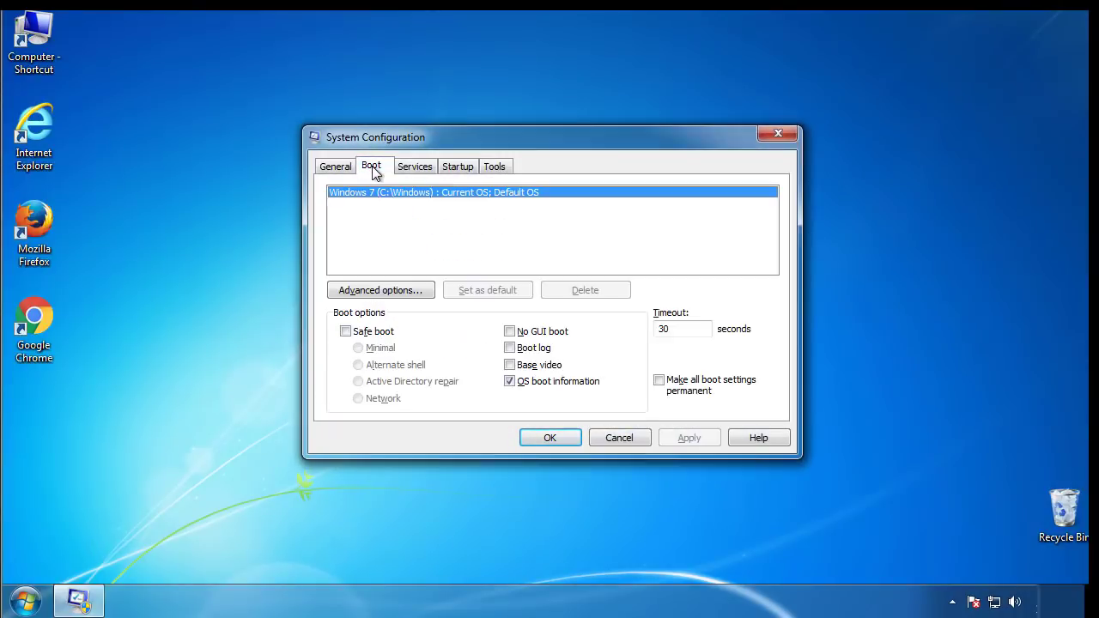
left_click(345, 331)
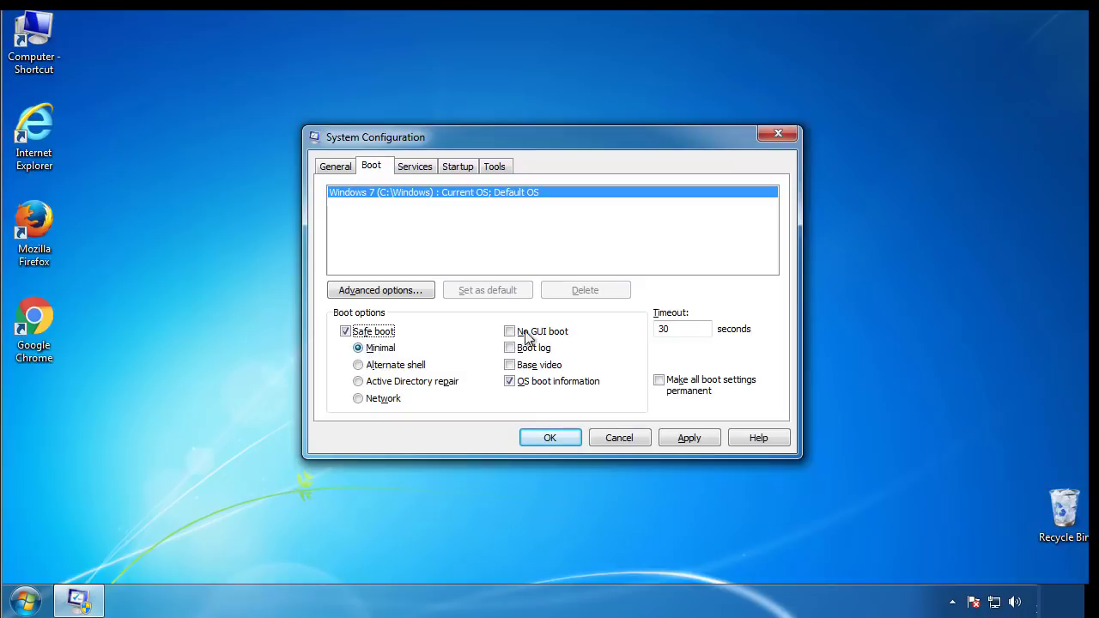
left_click(559, 440)
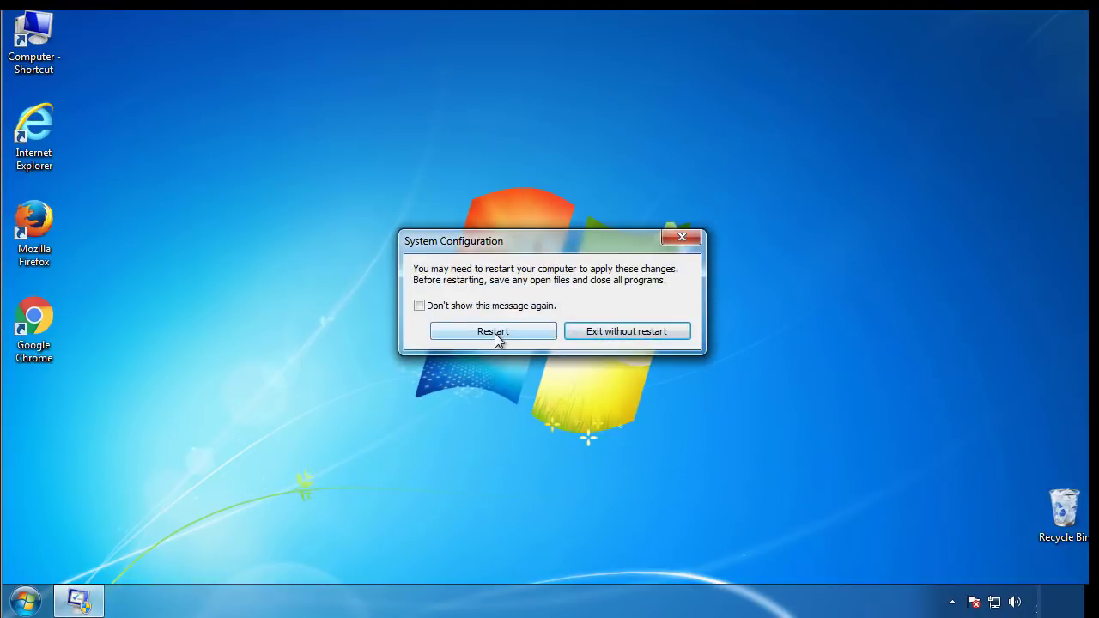
left_click(495, 333)
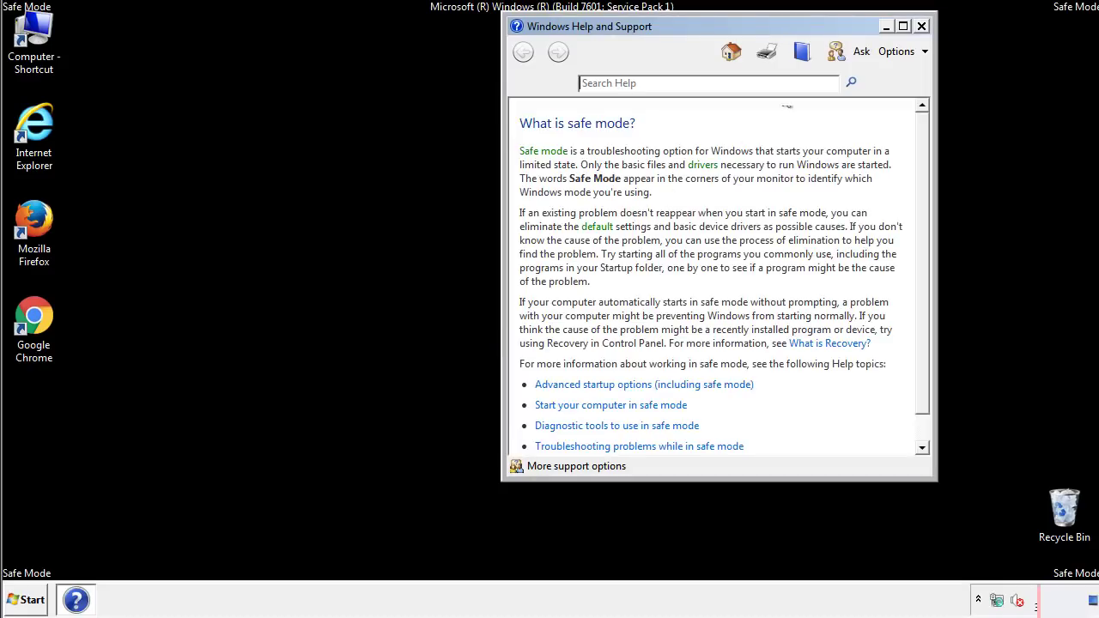
Step: Close the Safe Mode help window and enable 'Show hidden files, folders, and drives' in Folder Options
left_click(921, 26)
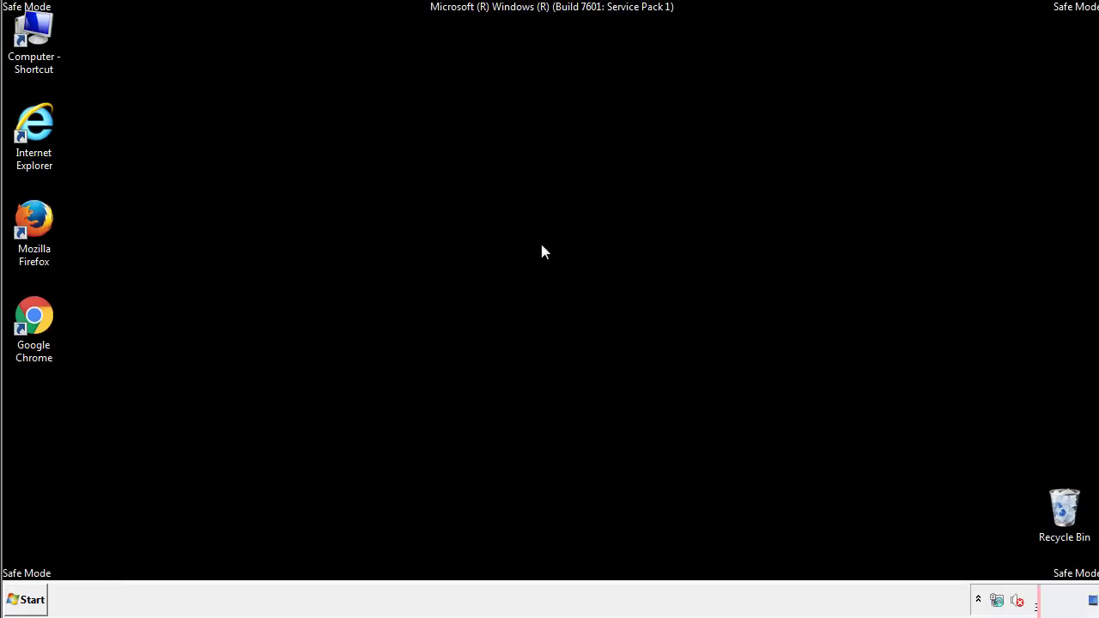
left_click(35, 599)
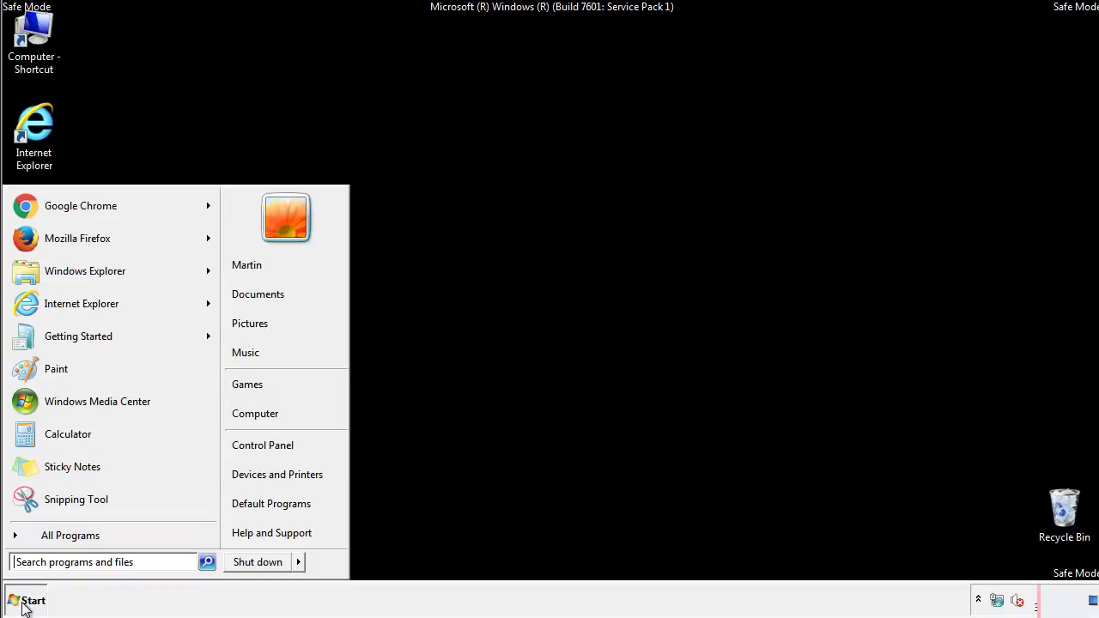
left_click(274, 442)
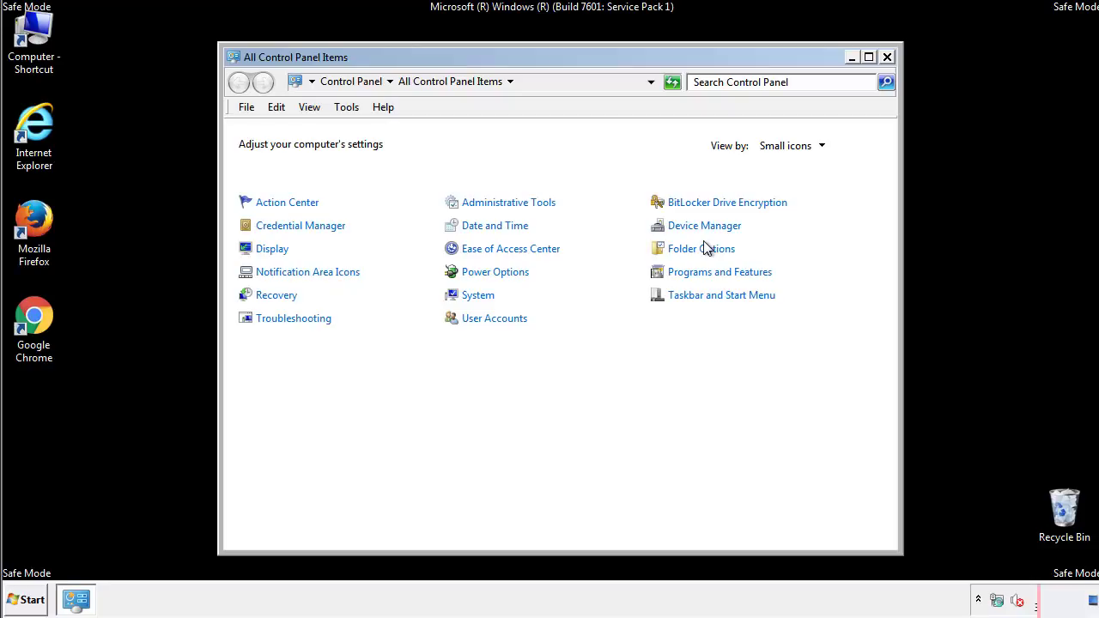
left_click(704, 251)
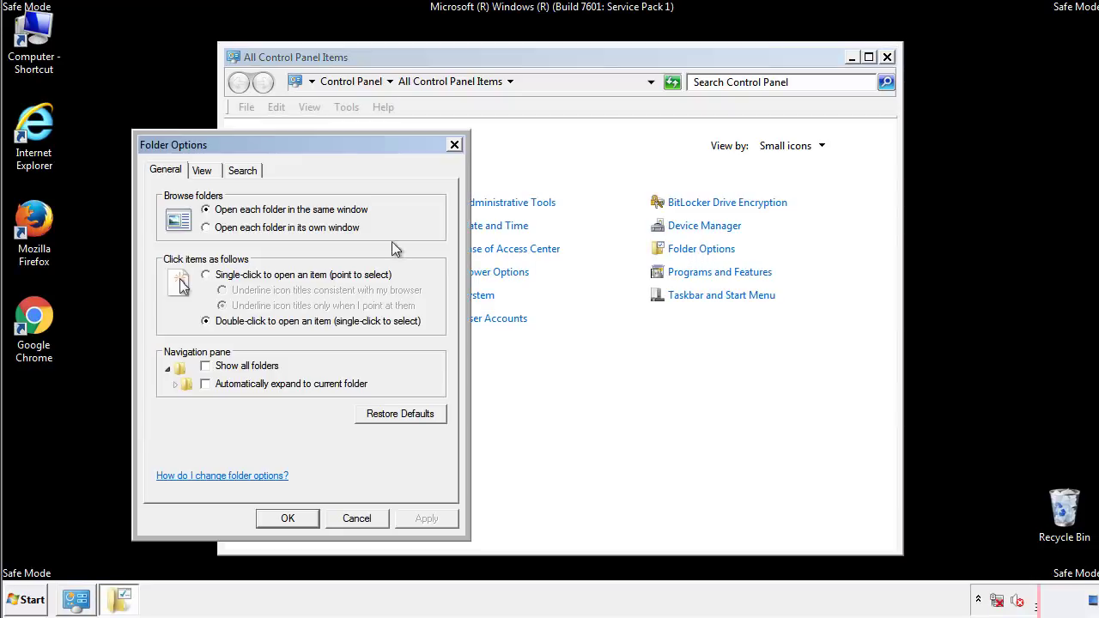
left_click(204, 173)
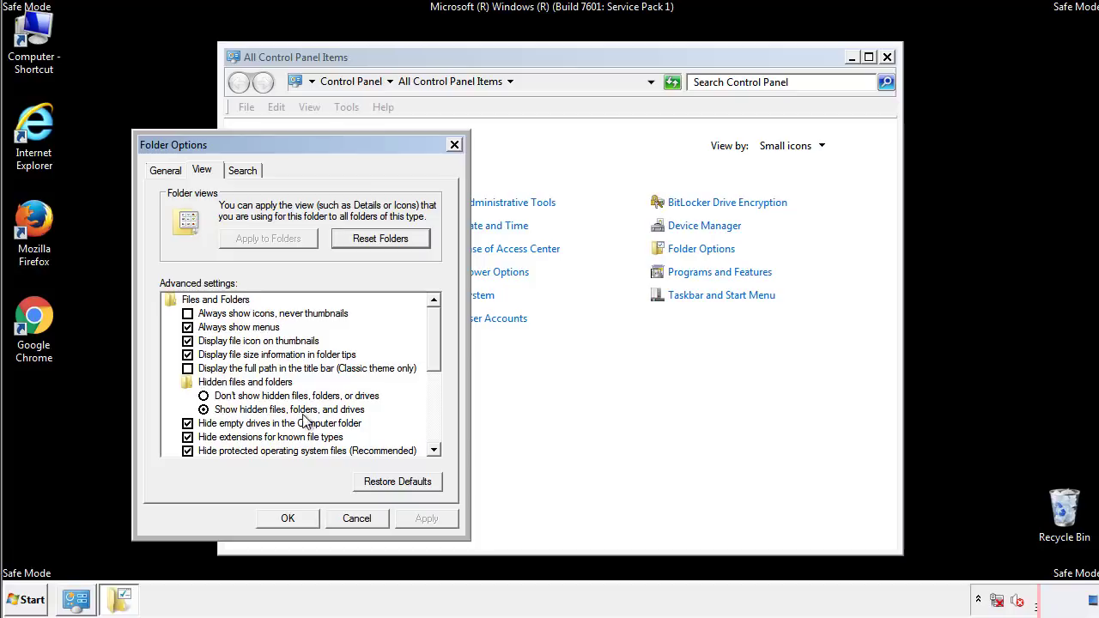
left_click(296, 516)
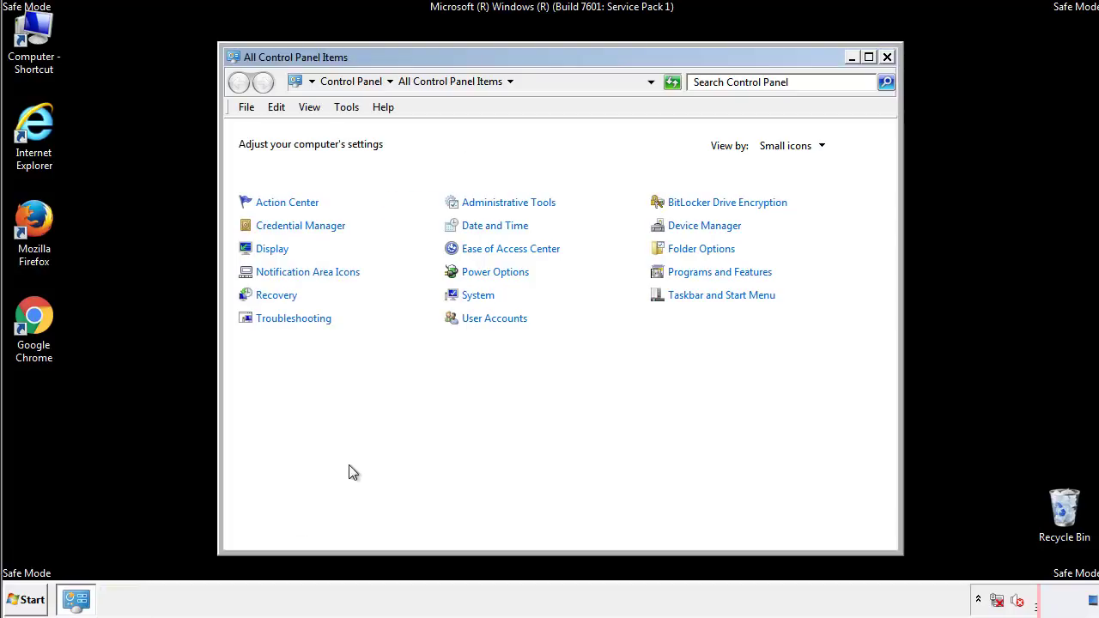
Step: Close Control Panel and open the C:\Windows folder from Computer
left_click(886, 56)
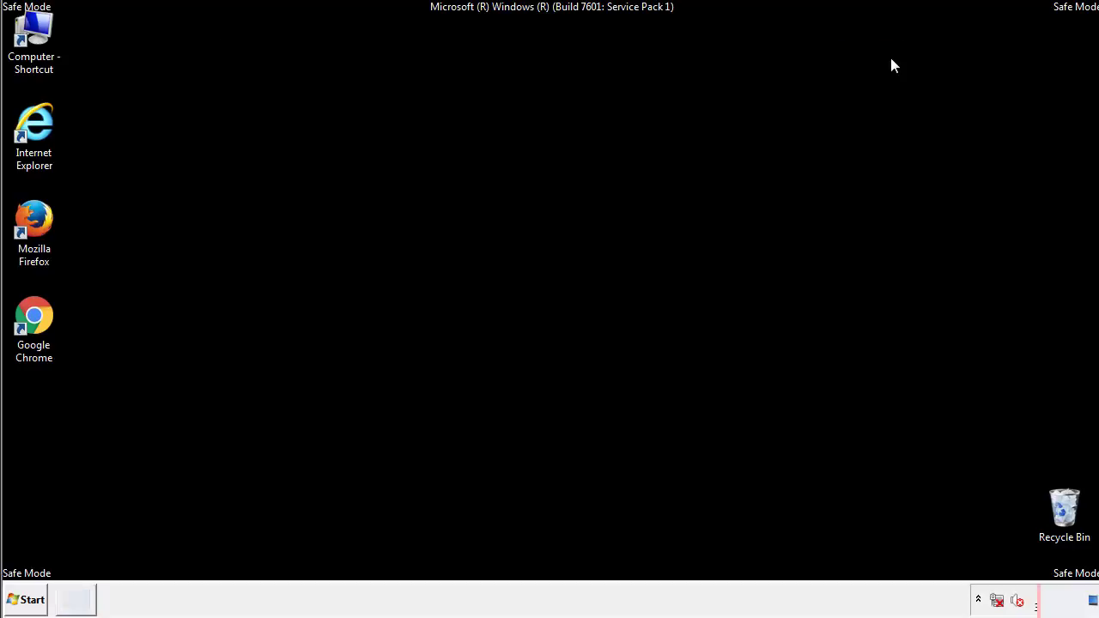
double_click(34, 27)
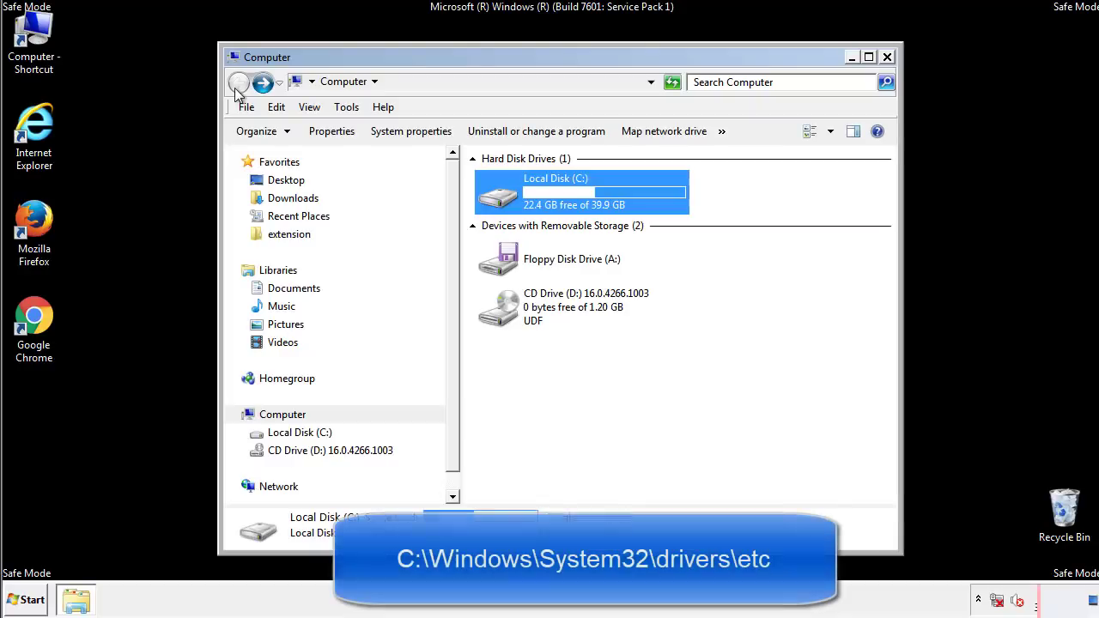
double_click(504, 199)
left_click(501, 316)
double_click(501, 316)
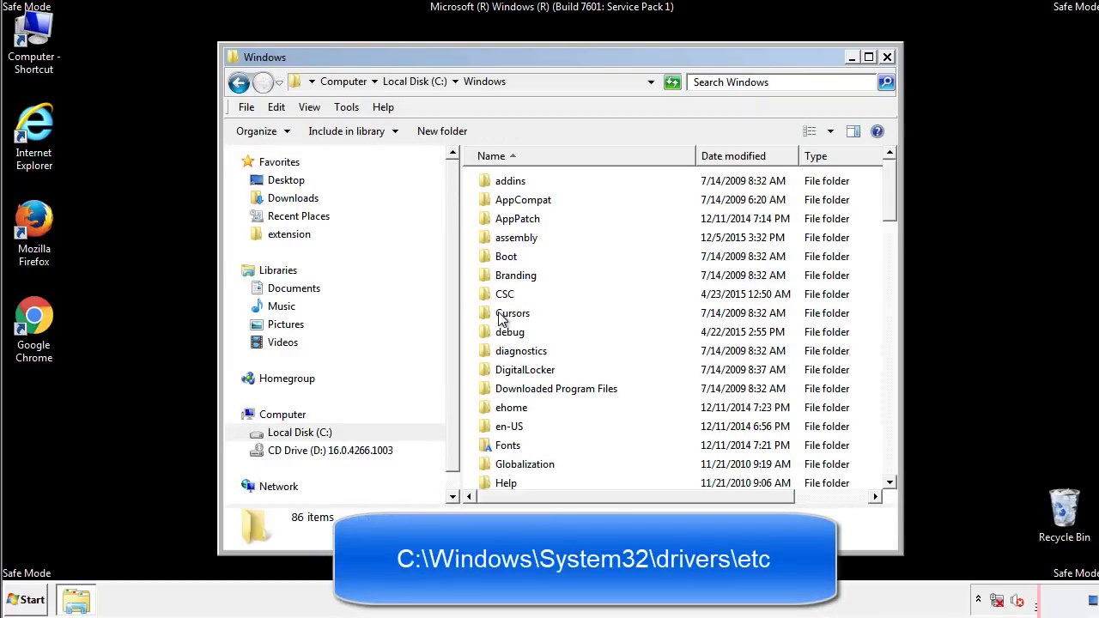
scroll(505, 386, "down", 2)
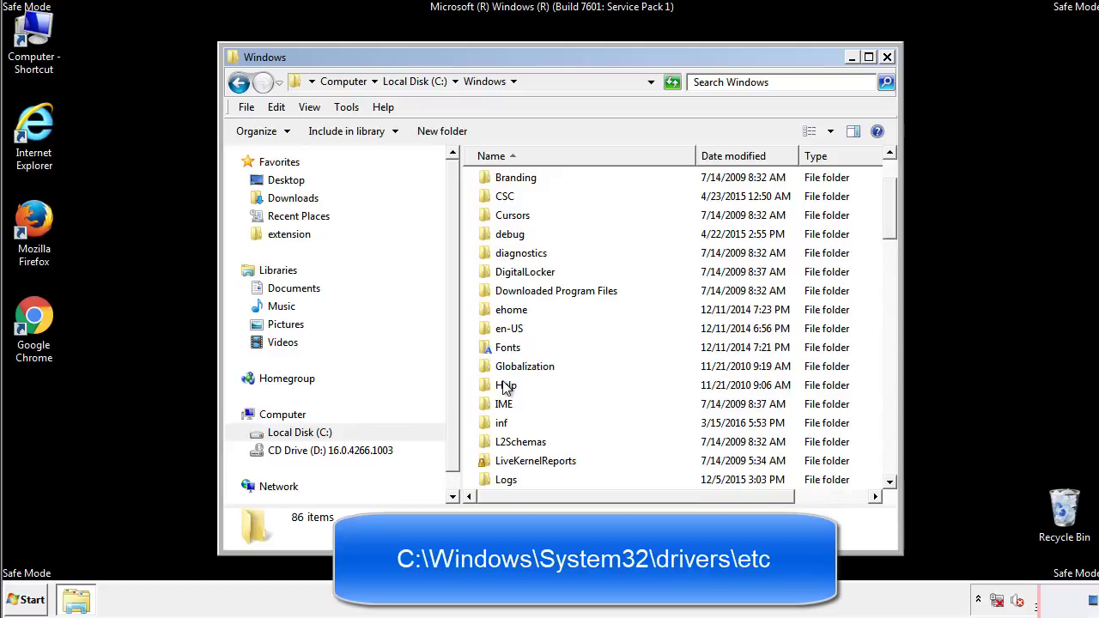
scroll(506, 388, "down", 7)
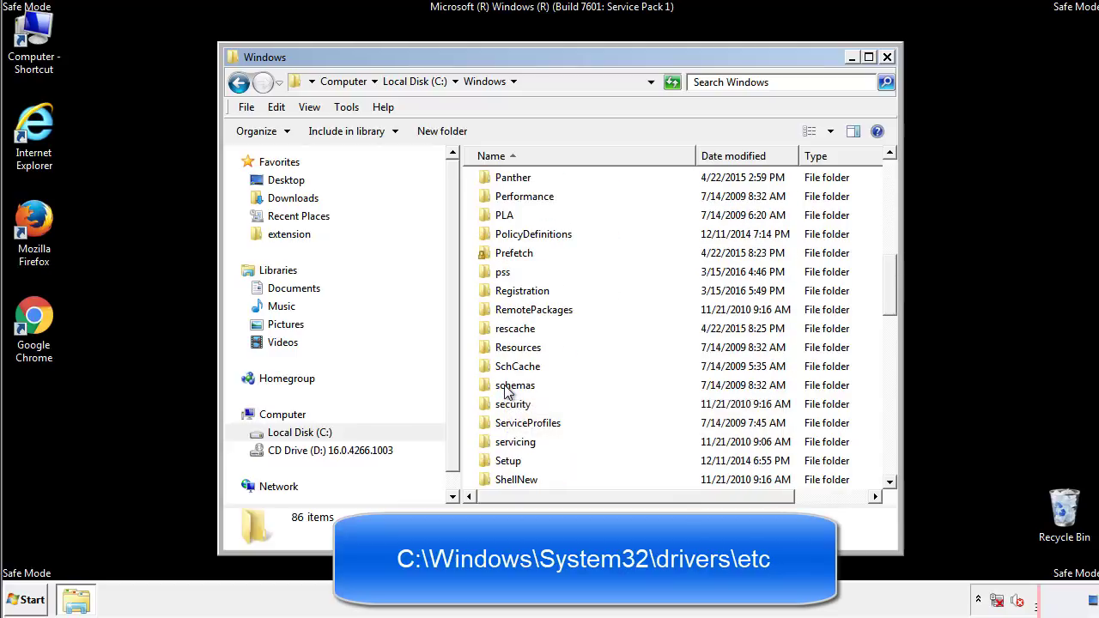
scroll(507, 388, "down", 2)
Step: Go into System32\drivers\etc and open the hosts file, bringing up the Open with choice
double_click(519, 444)
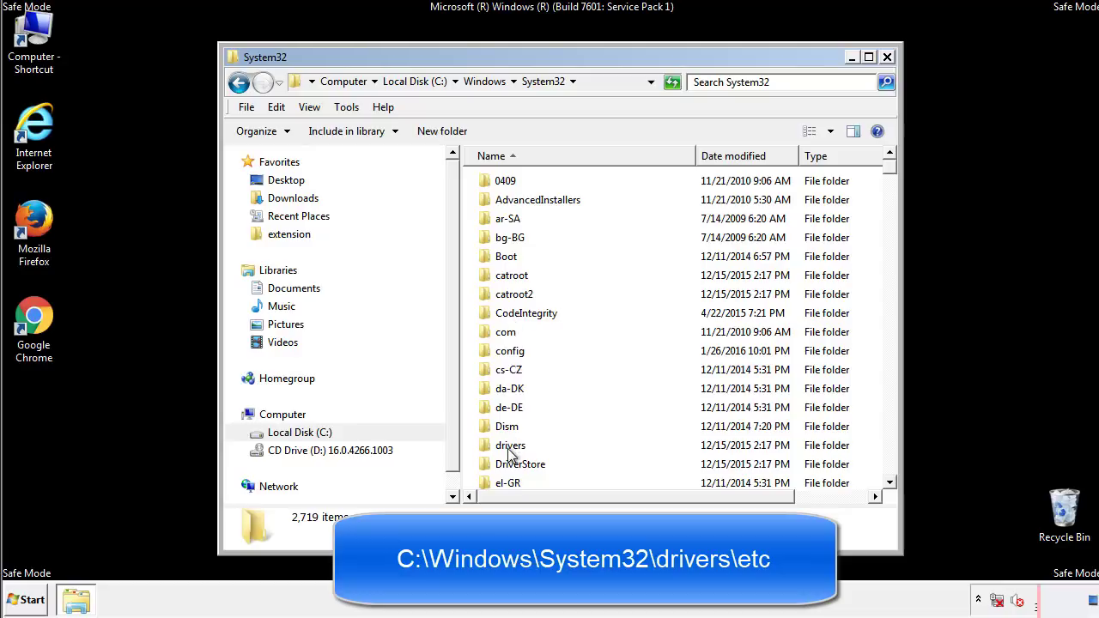
double_click(510, 445)
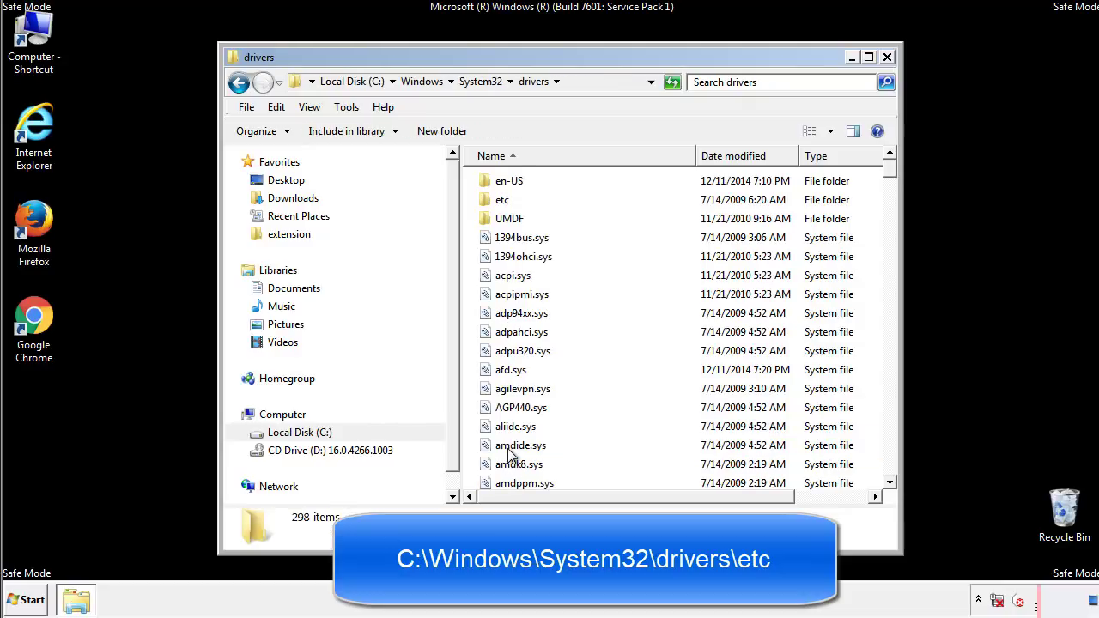
double_click(492, 206)
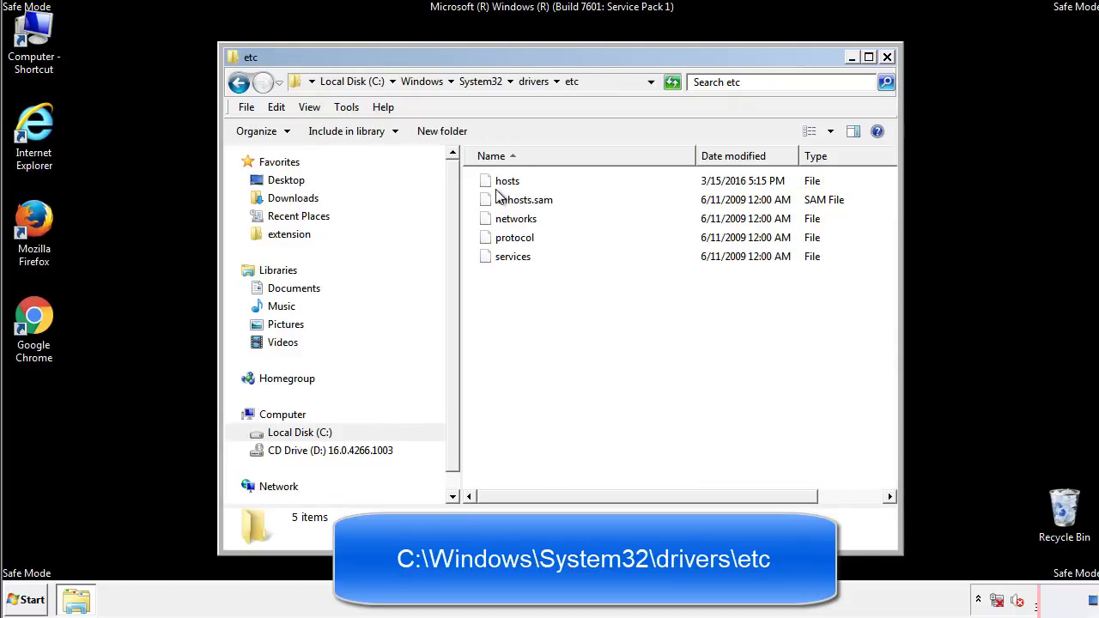
double_click(498, 182)
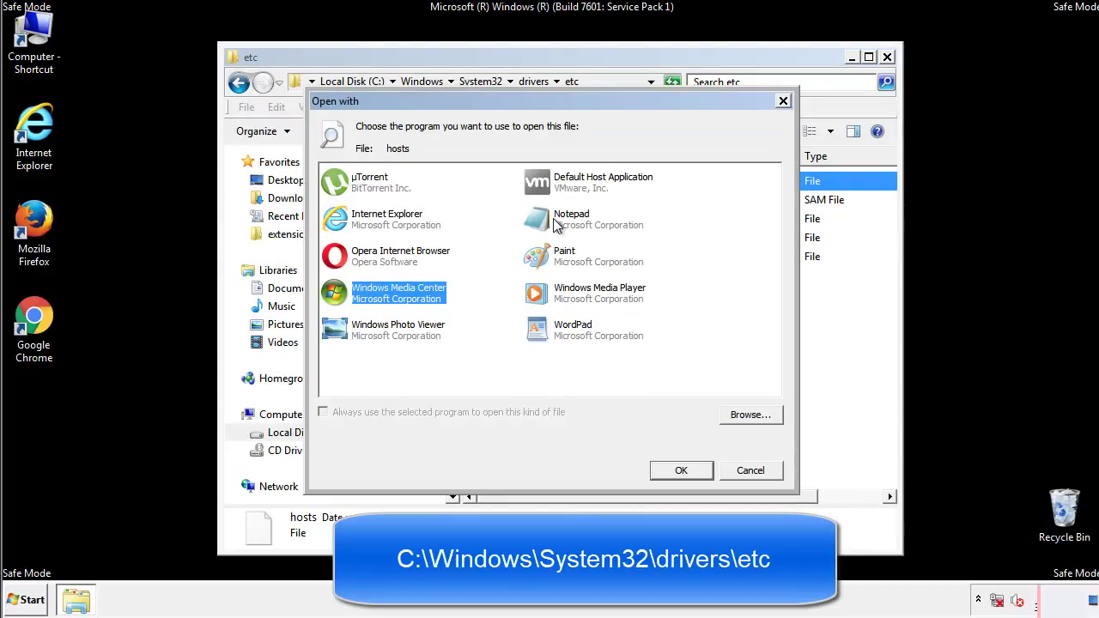
Step: Open the hosts file in Notepad and move its window fully into view
left_click(556, 225)
left_click(680, 470)
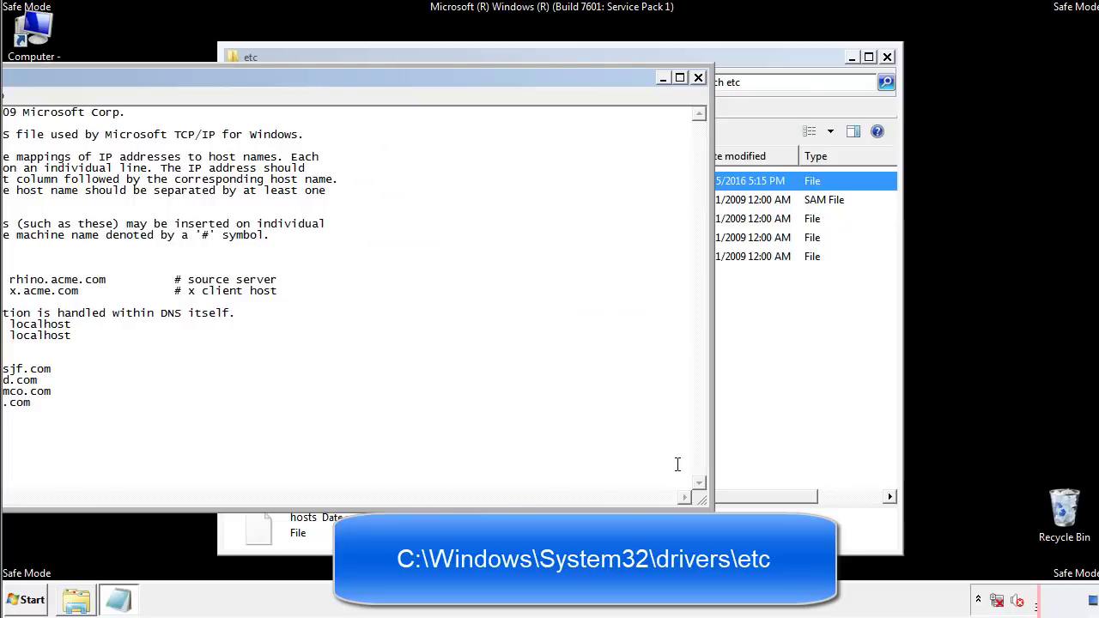
left_click_drag(449, 78, 698, 93)
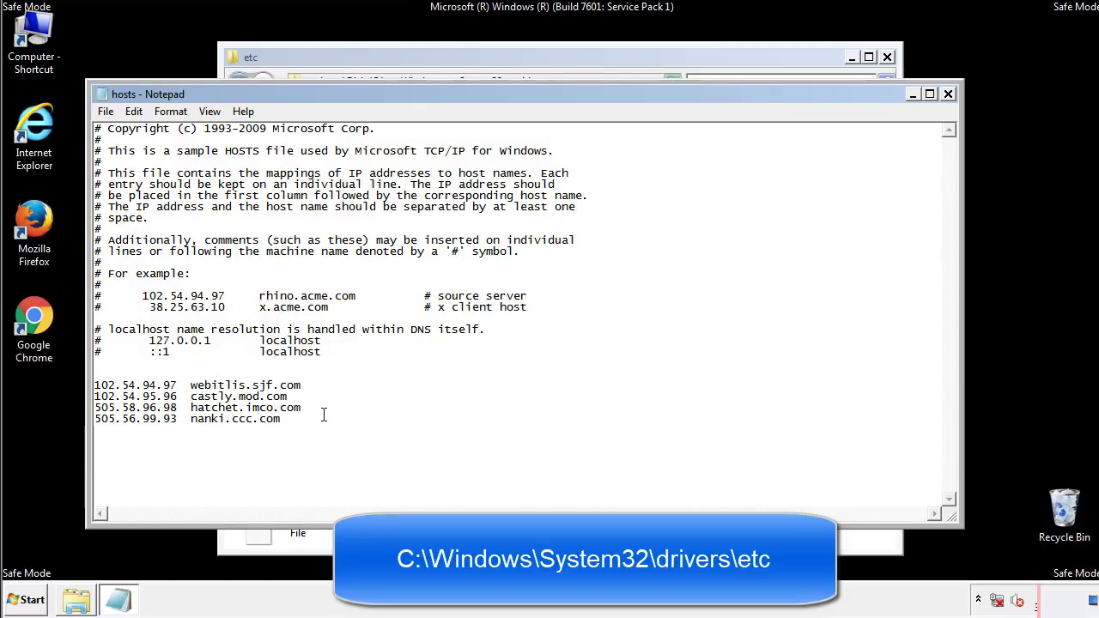
Step: Delete the four suspicious host entries, save hosts, and close the etc folder
left_click_drag(307, 420, 94, 384)
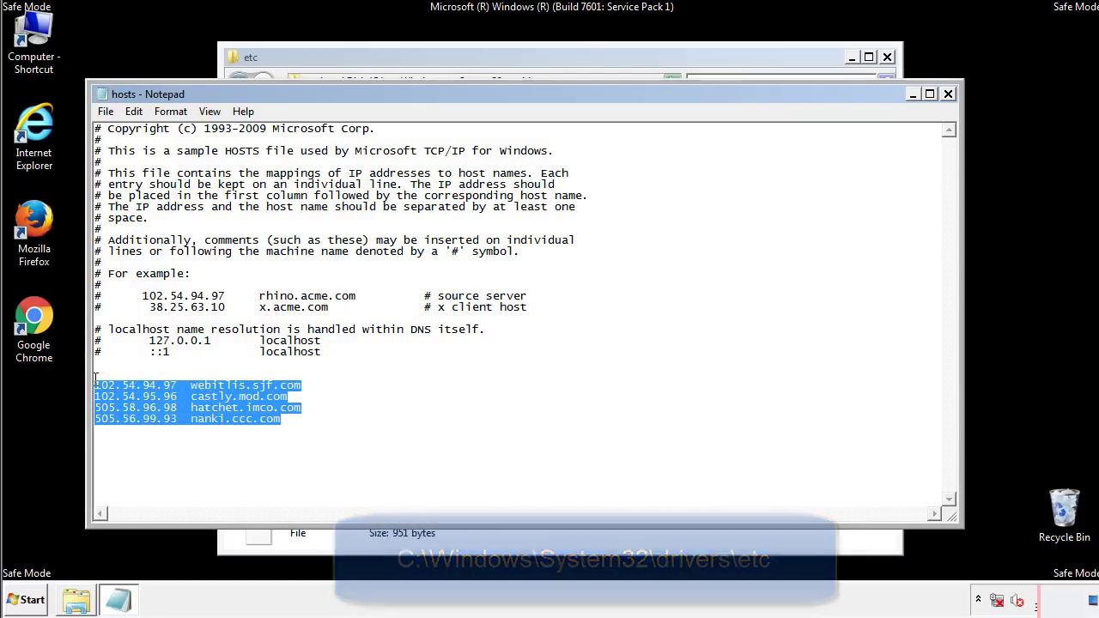
key("Delete")
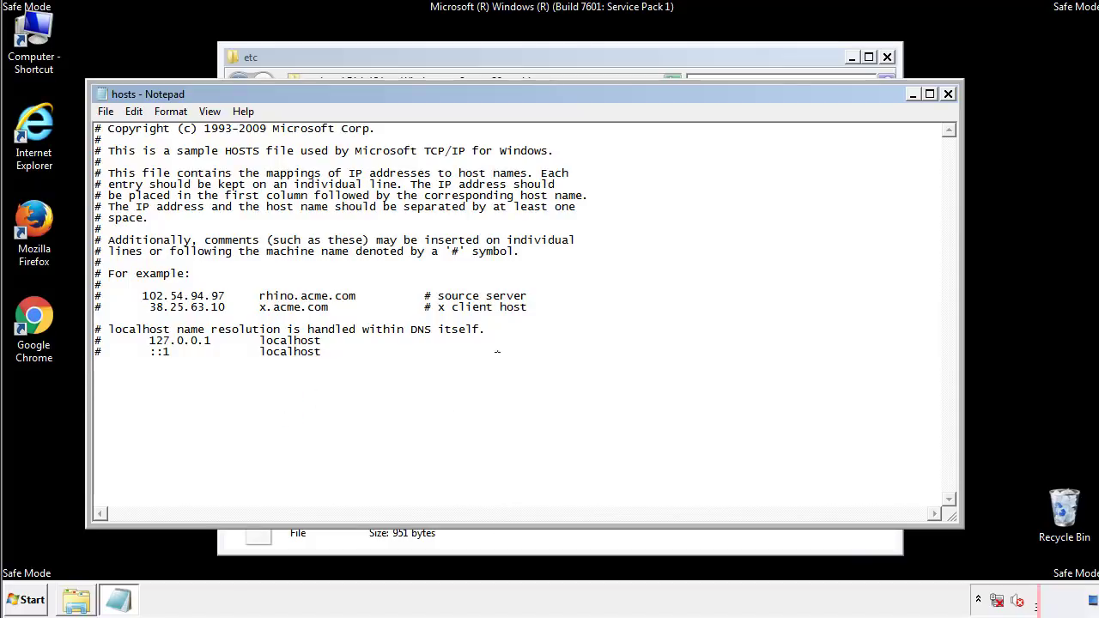
left_click(949, 95)
left_click(484, 315)
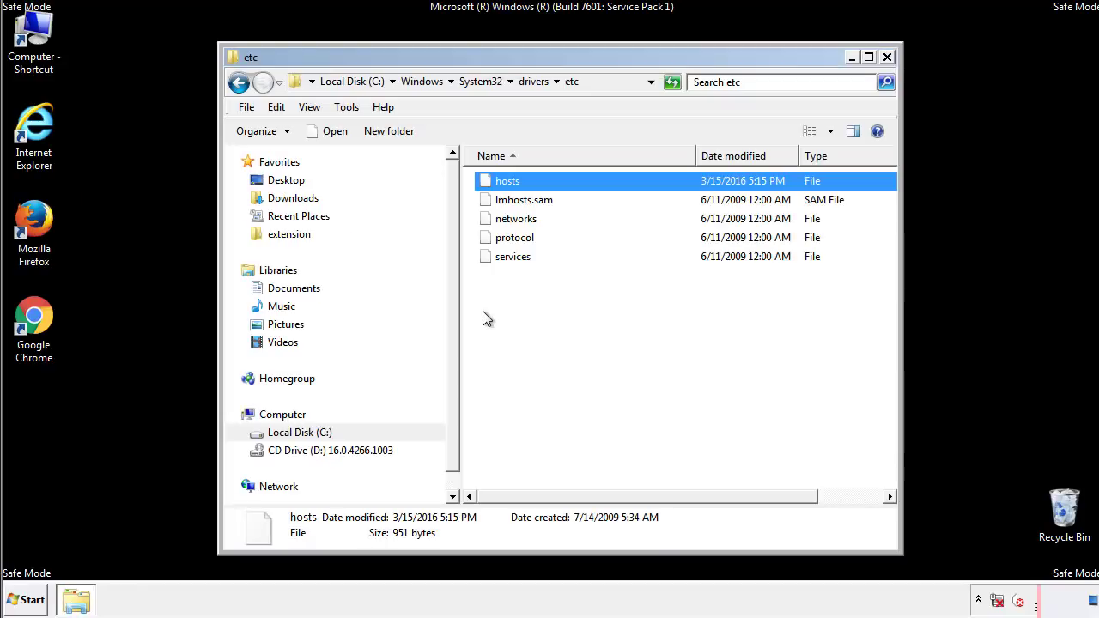
left_click(483, 320)
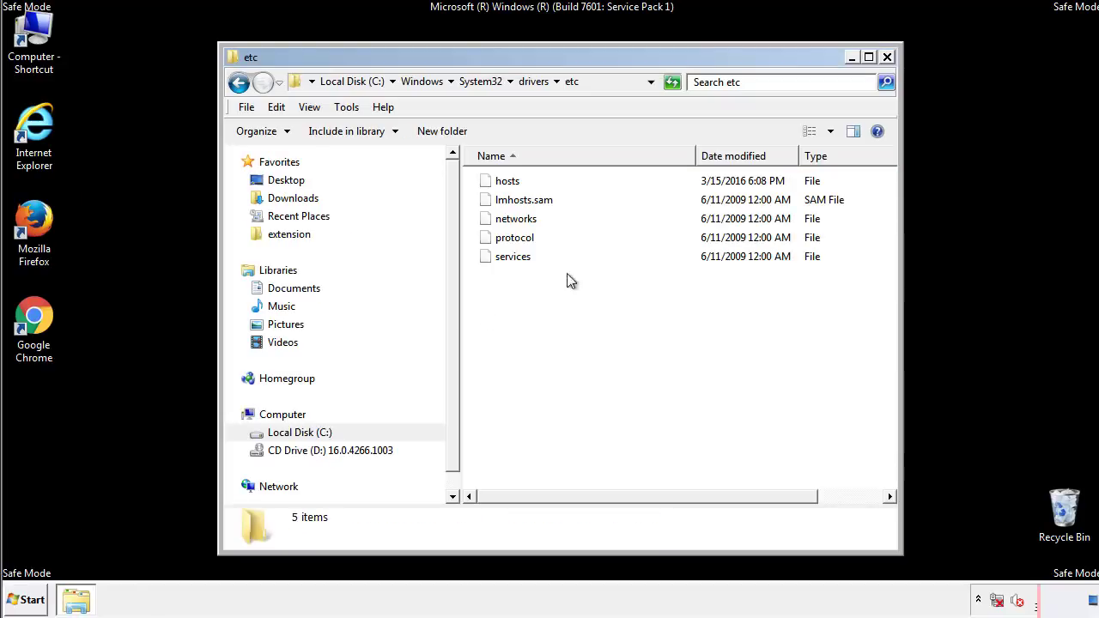
left_click(887, 58)
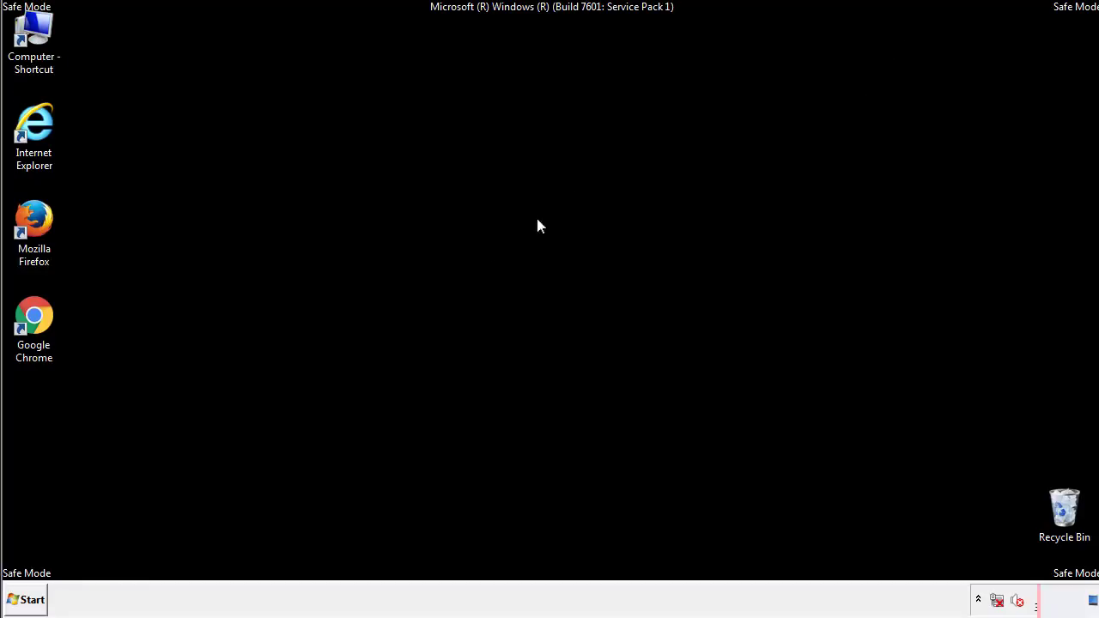
Step: Open the Startup folder from All Programs in an Explorer window
left_click(26, 600)
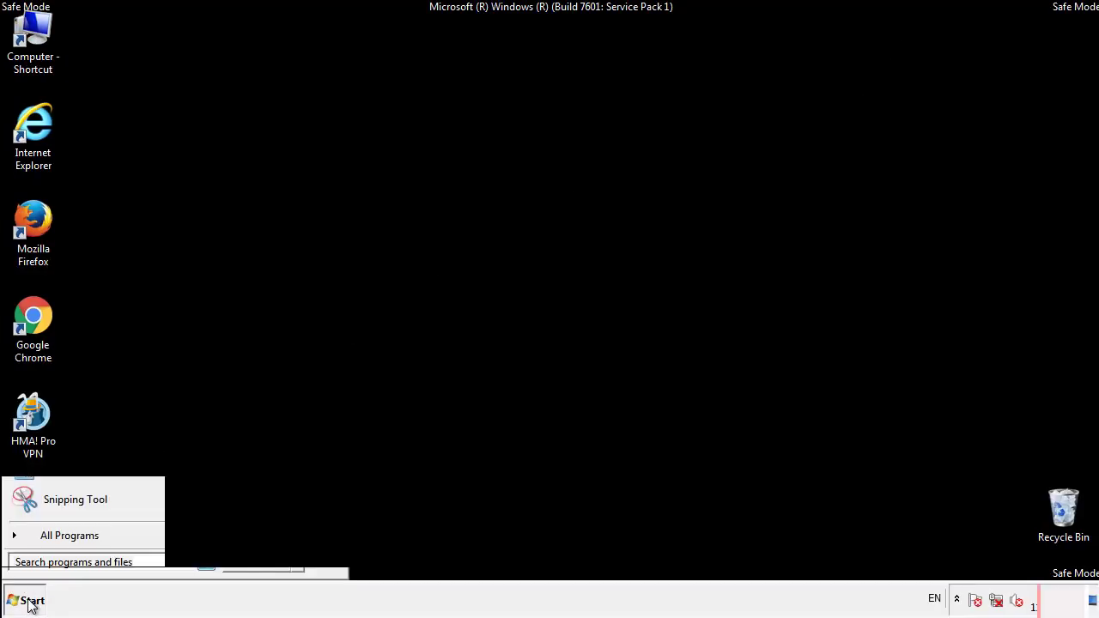
left_click(49, 542)
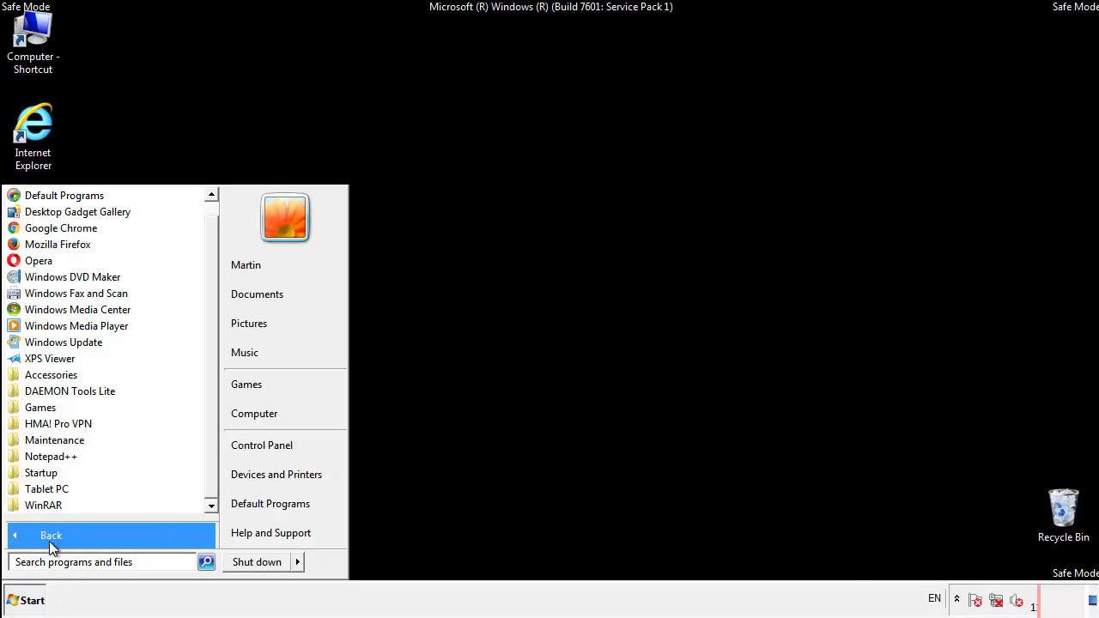
right_click(42, 470)
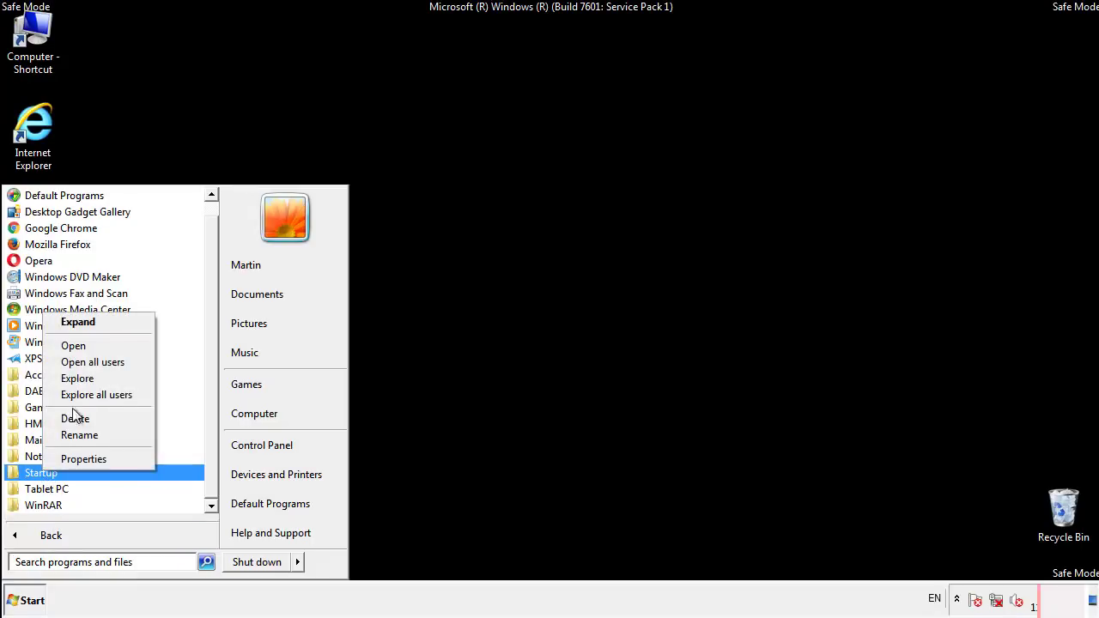
left_click(83, 345)
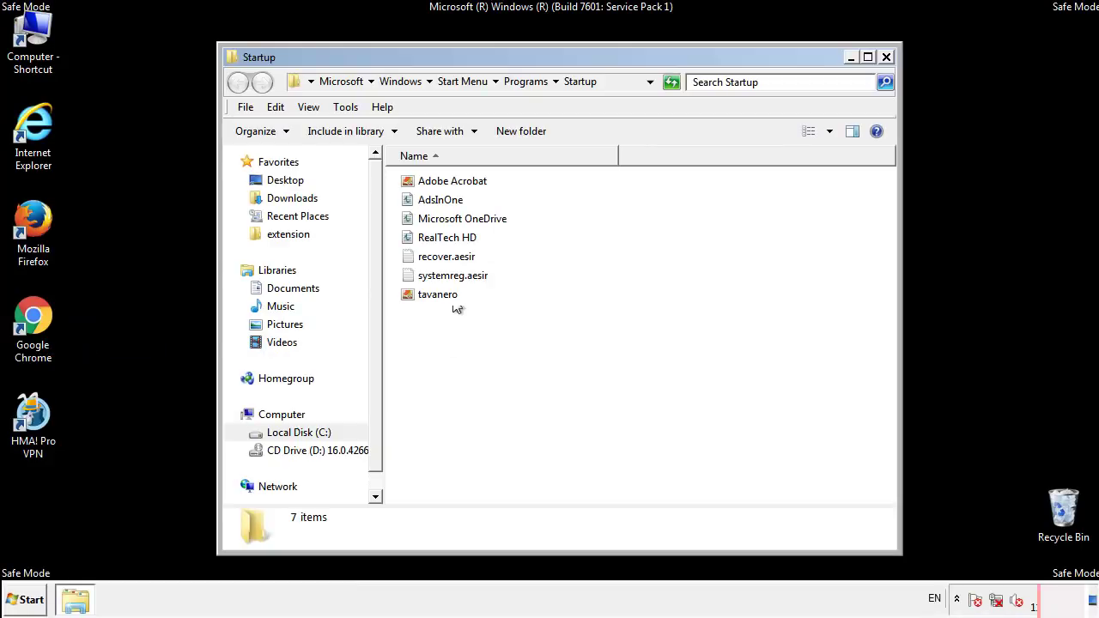
Step: Delete AdsInOne, recover.aesir, systemreg.aesir and tavanero from Startup, then close the folder
left_click(444, 200)
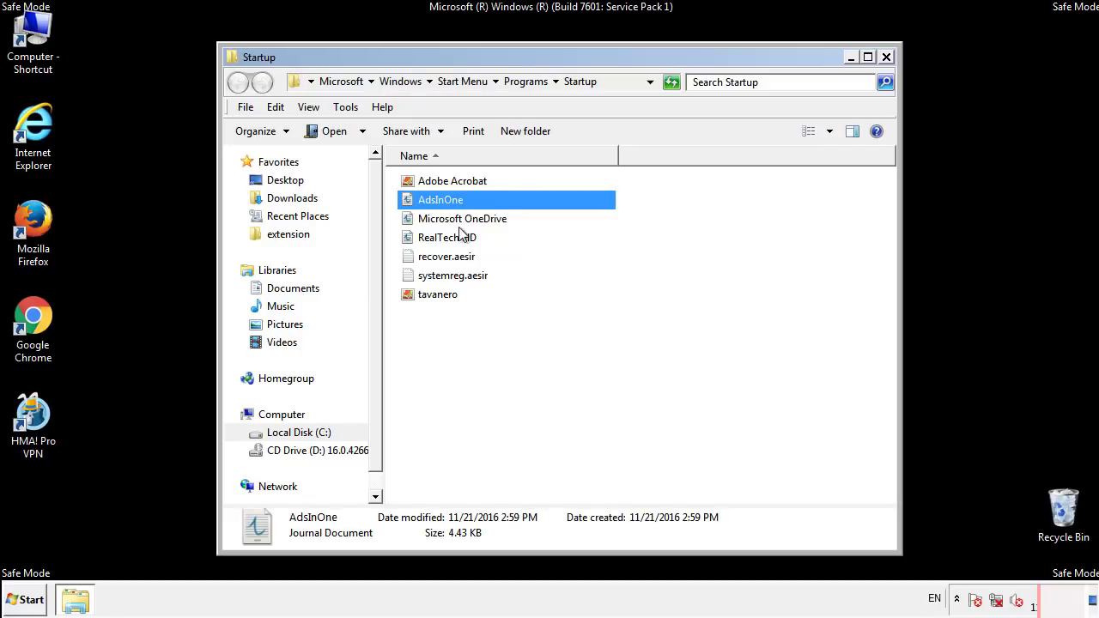
left_click(446, 259, "ctrl")
left_click(455, 275, "ctrl")
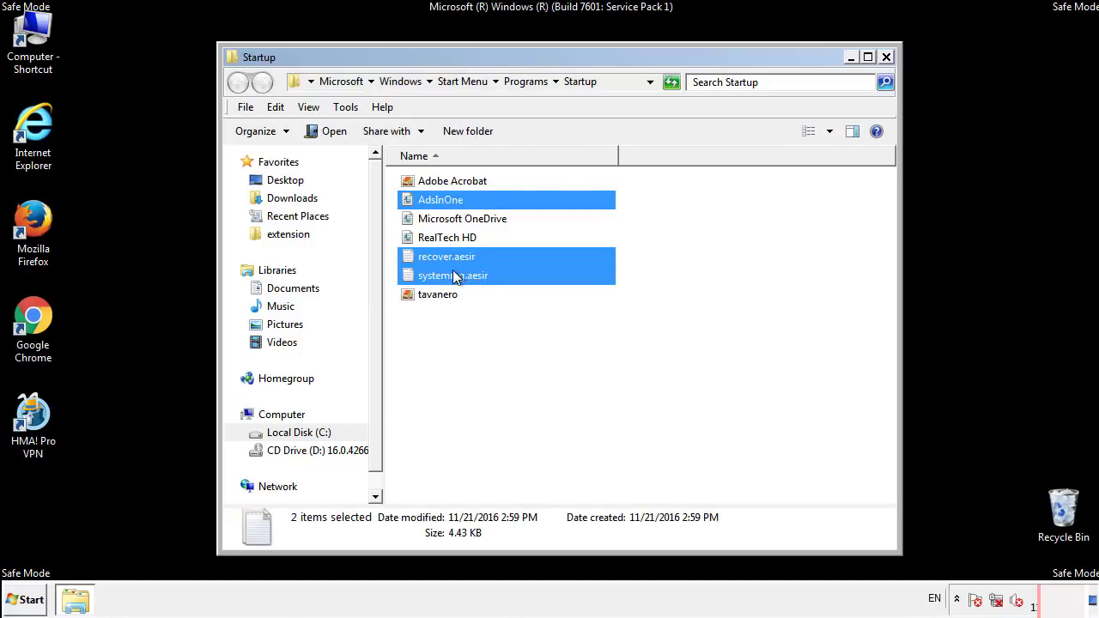
left_click(440, 294, "ctrl")
right_click(434, 296)
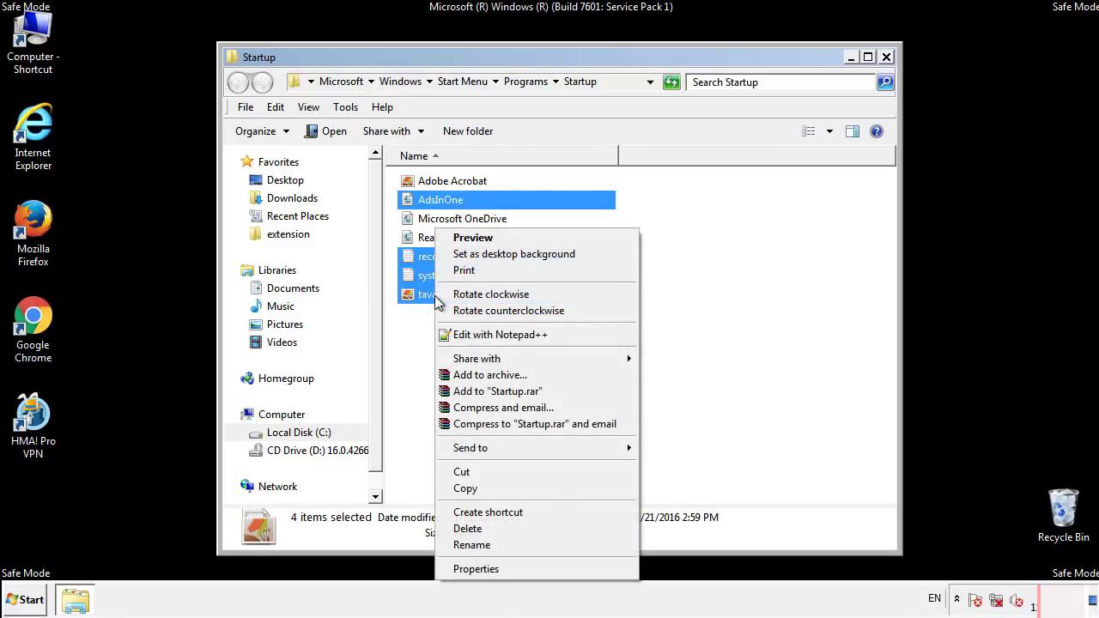
left_click(468, 528)
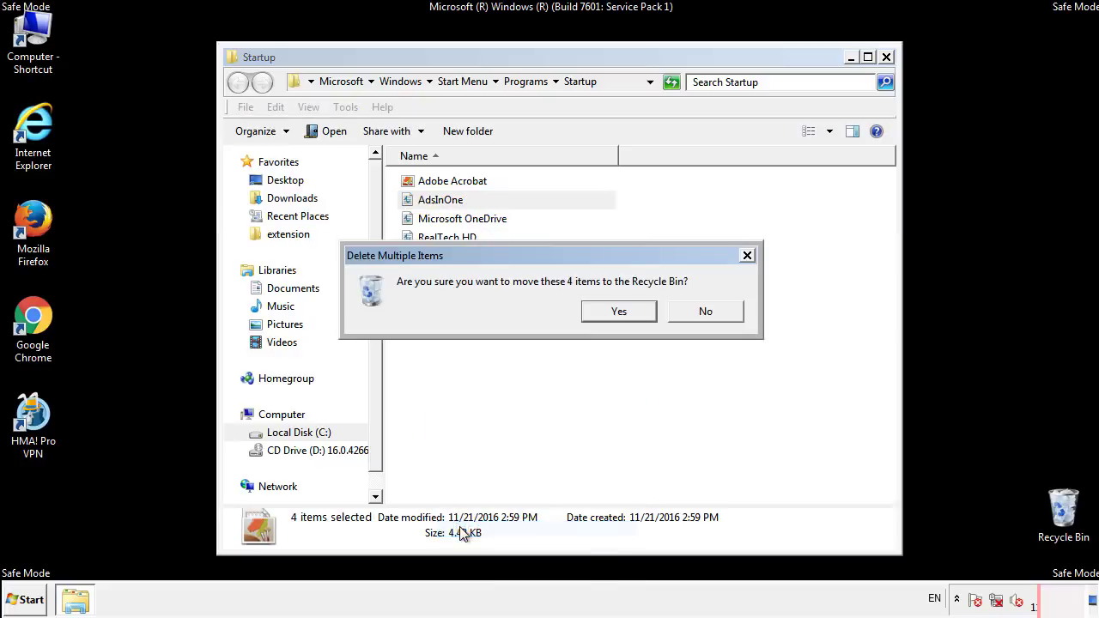
left_click(611, 312)
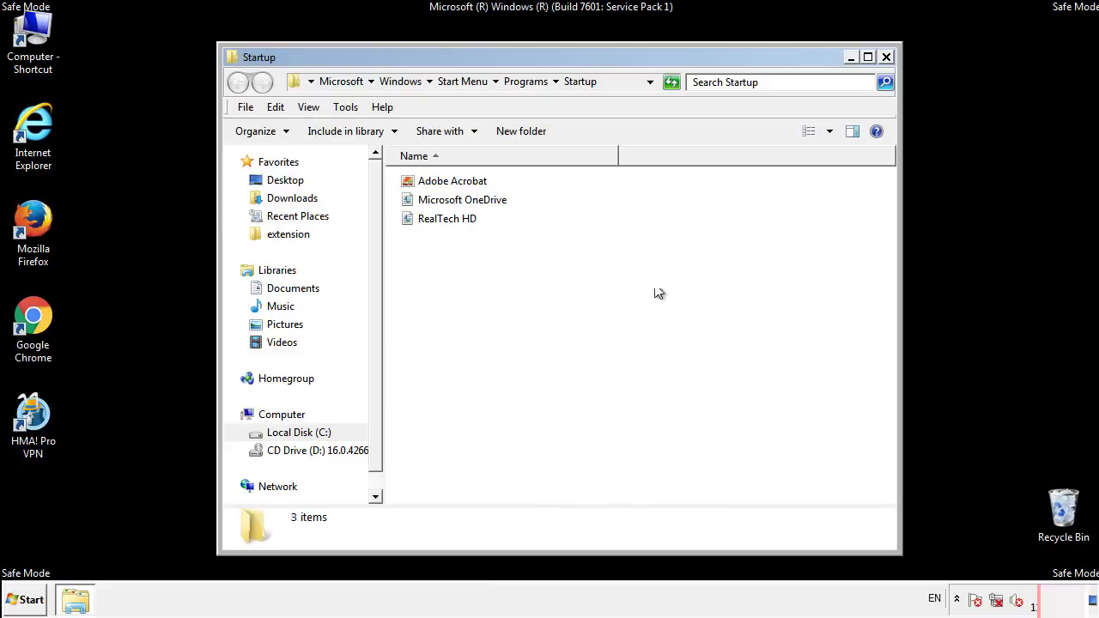
left_click(888, 60)
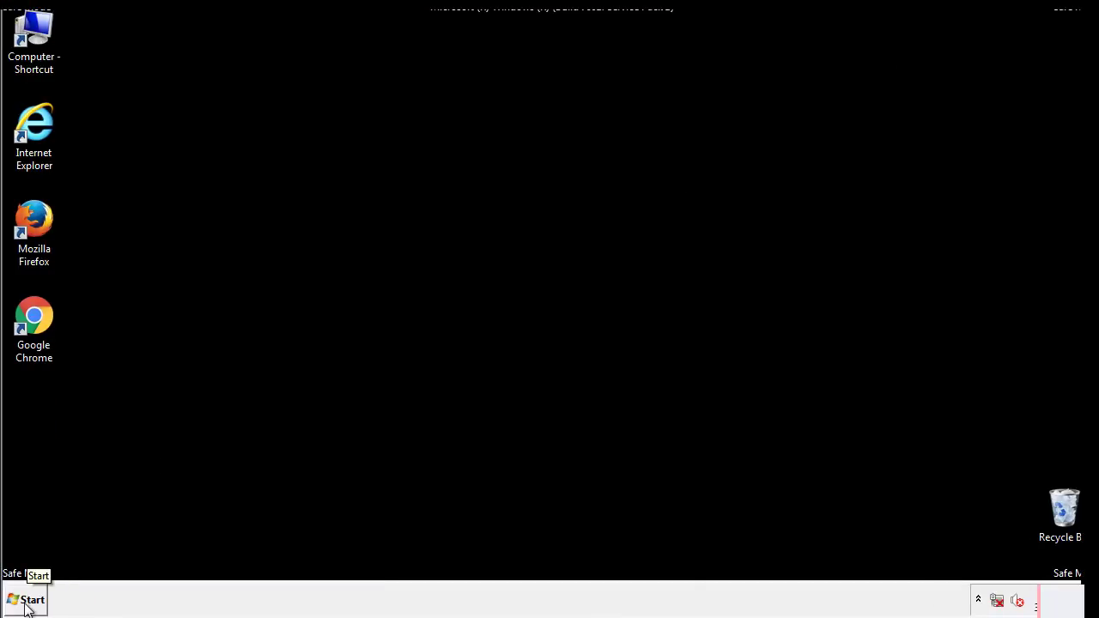
Step: Launch Registry Editor by searching for regedit in the Start menu
left_click(26, 604)
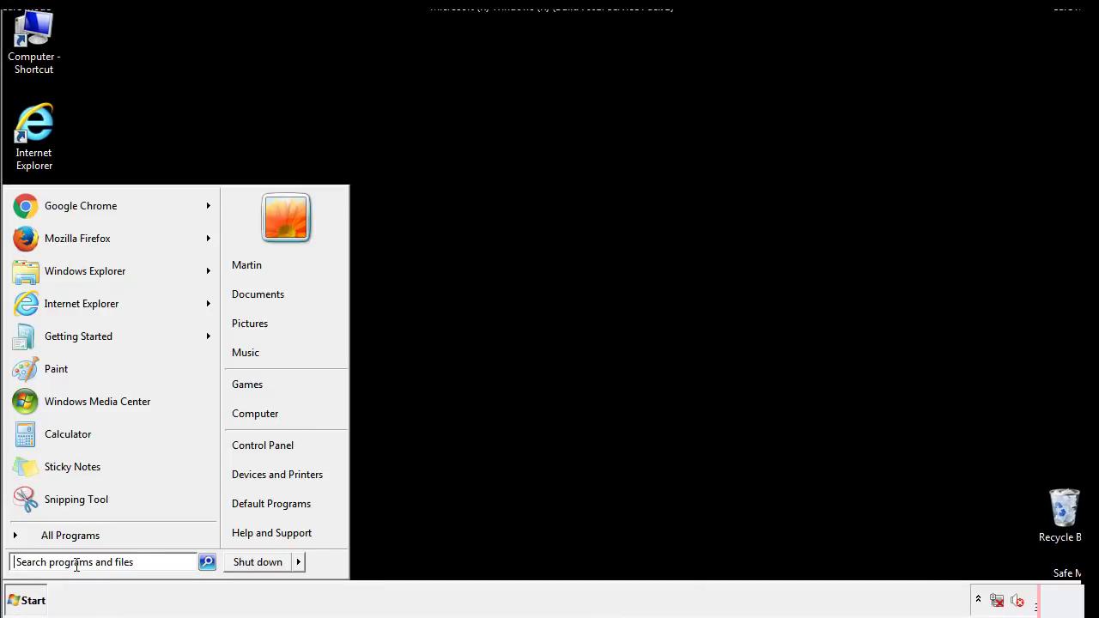
type("reged")
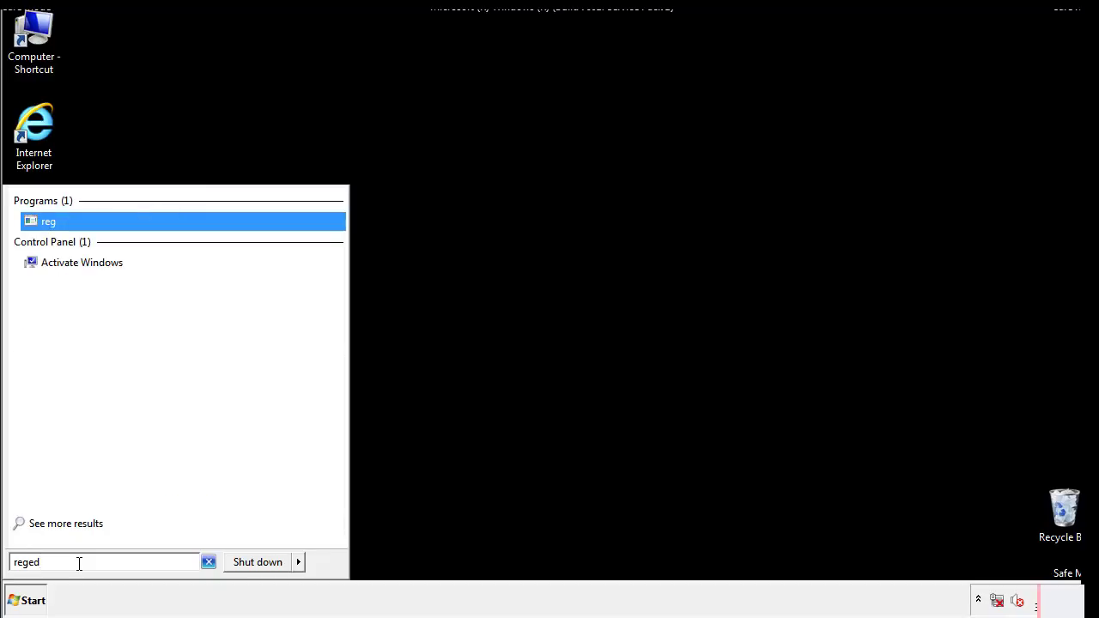
type("it")
key("Return")
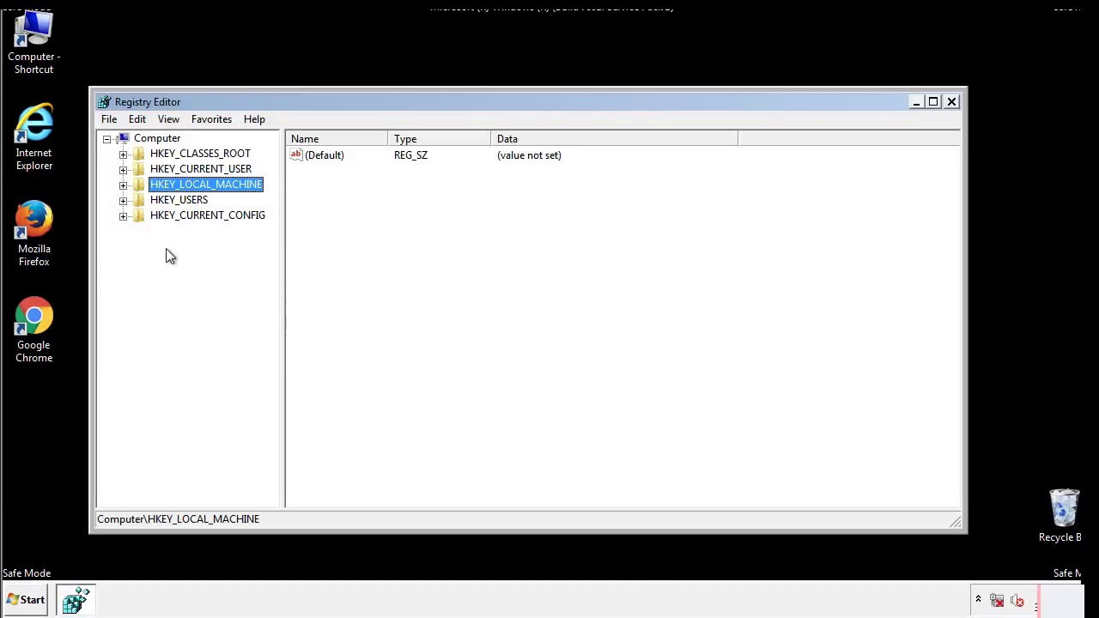
Step: Expand HKEY_LOCAL_MACHINE\SOFTWARE\Microsoft\Windows\CurrentVersion to show its Run and RunOnce subkeys
left_click(123, 185)
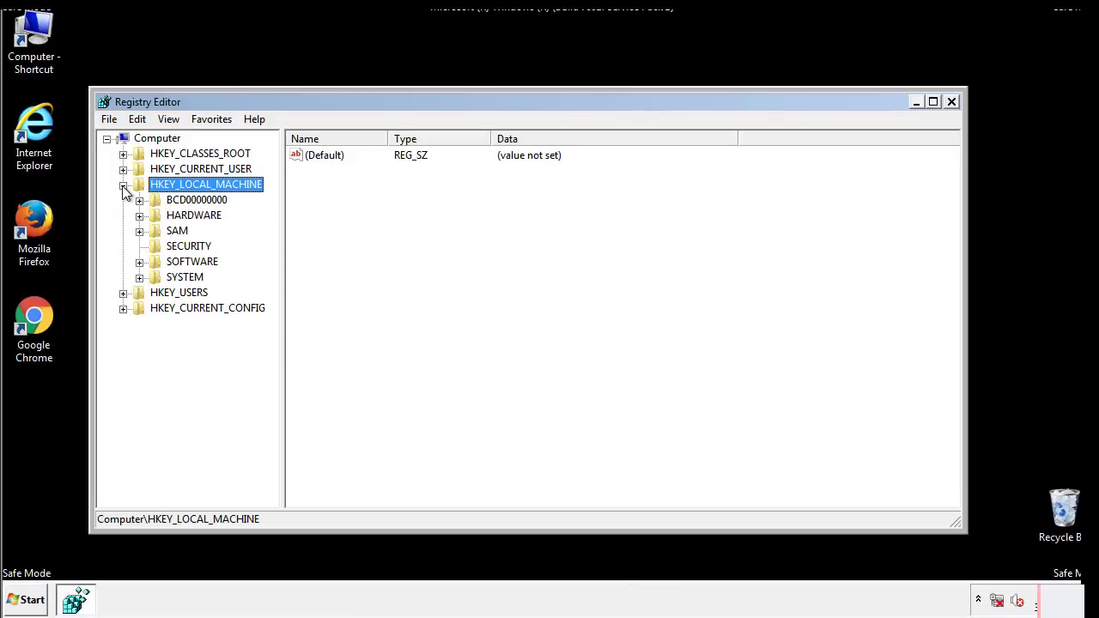
left_click(139, 261)
scroll(271, 270, "down", 1)
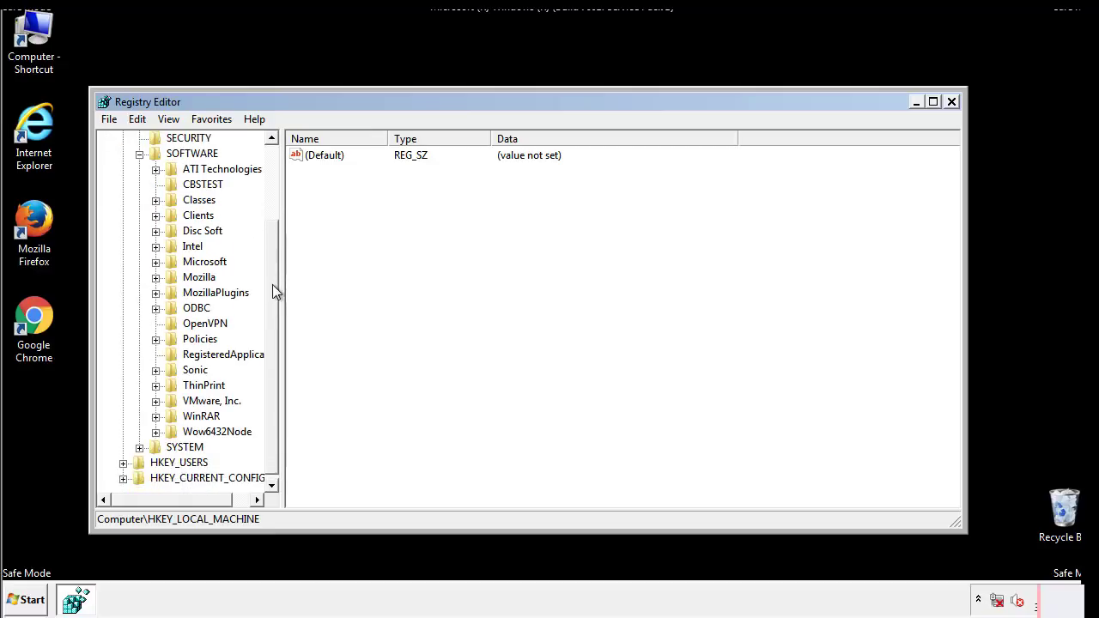
left_click(155, 261)
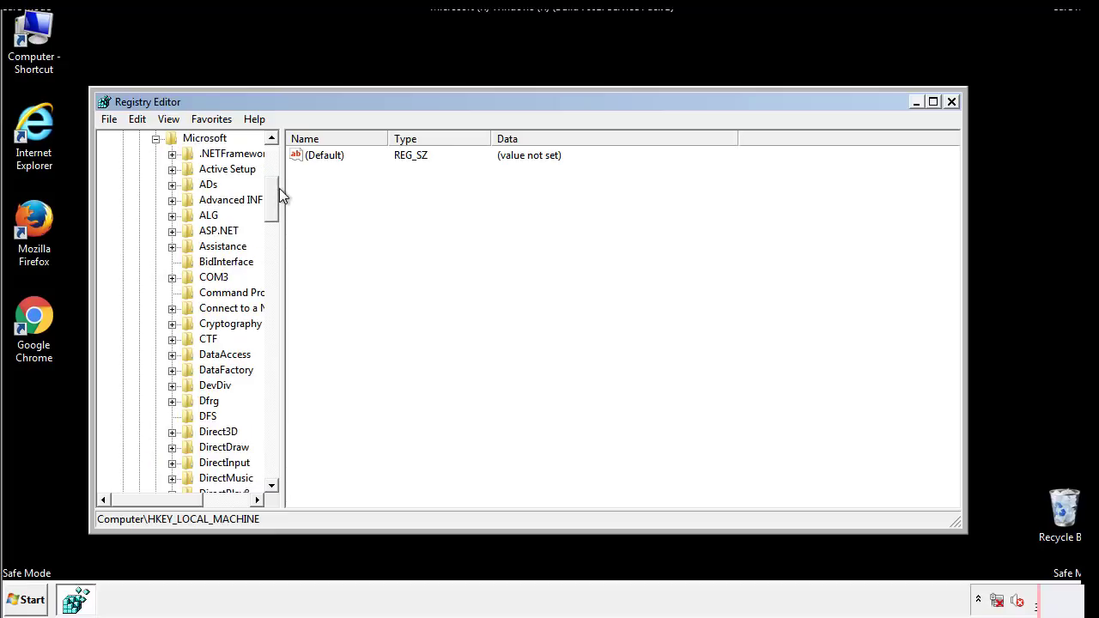
mouse_move(270, 210)
left_mouse_down()
mouse_move(272, 455)
mouse_move(272, 441)
left_mouse_up()
left_click(172, 262)
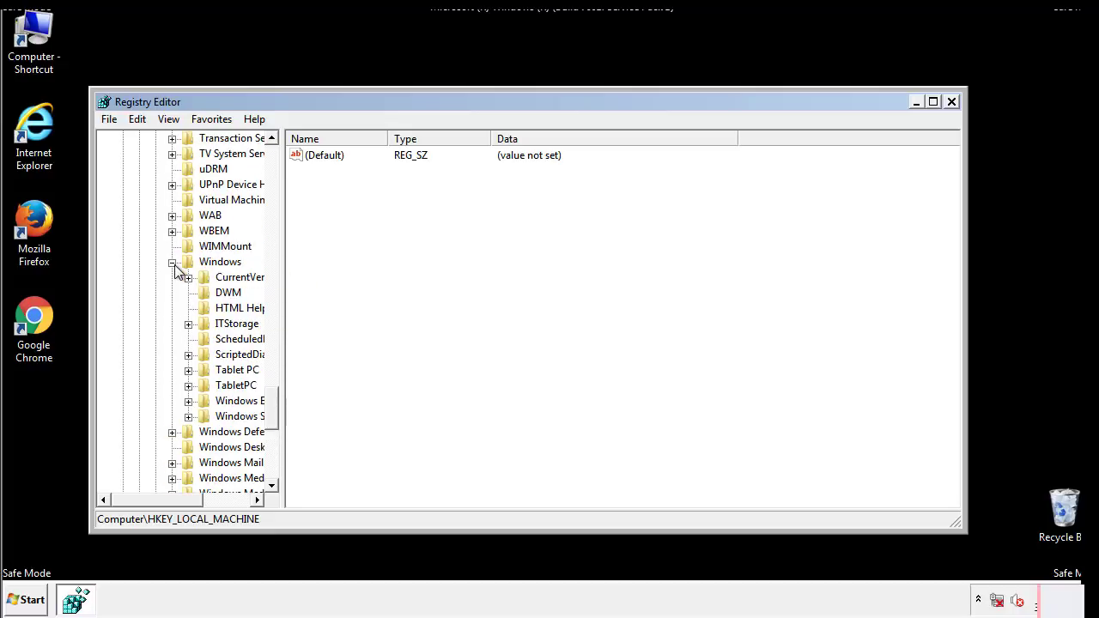
left_click_drag(154, 502, 179, 504)
left_click(140, 278)
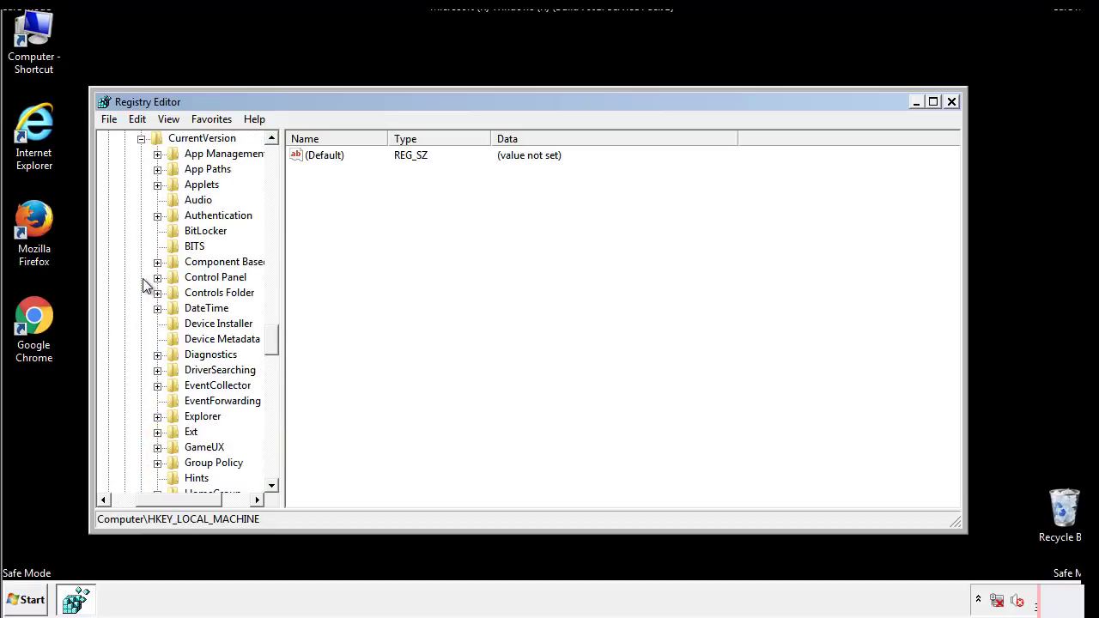
left_click_drag(278, 340, 273, 398)
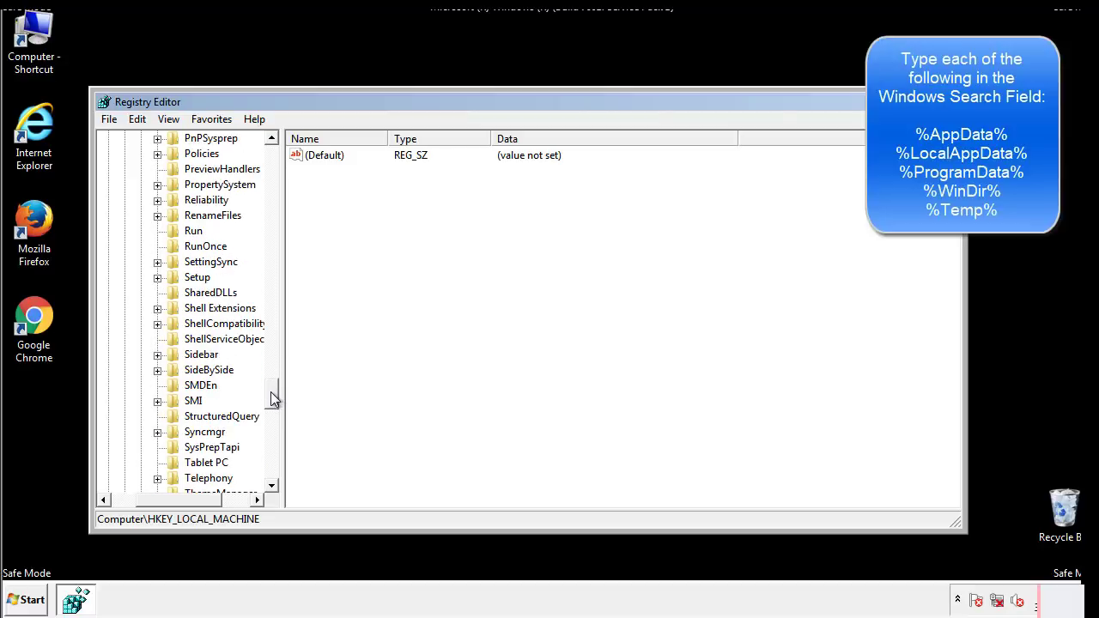
Step: Delete the tappi.loc value from HKLM's Run key, leaving Default and VMware User Process
left_click(180, 236)
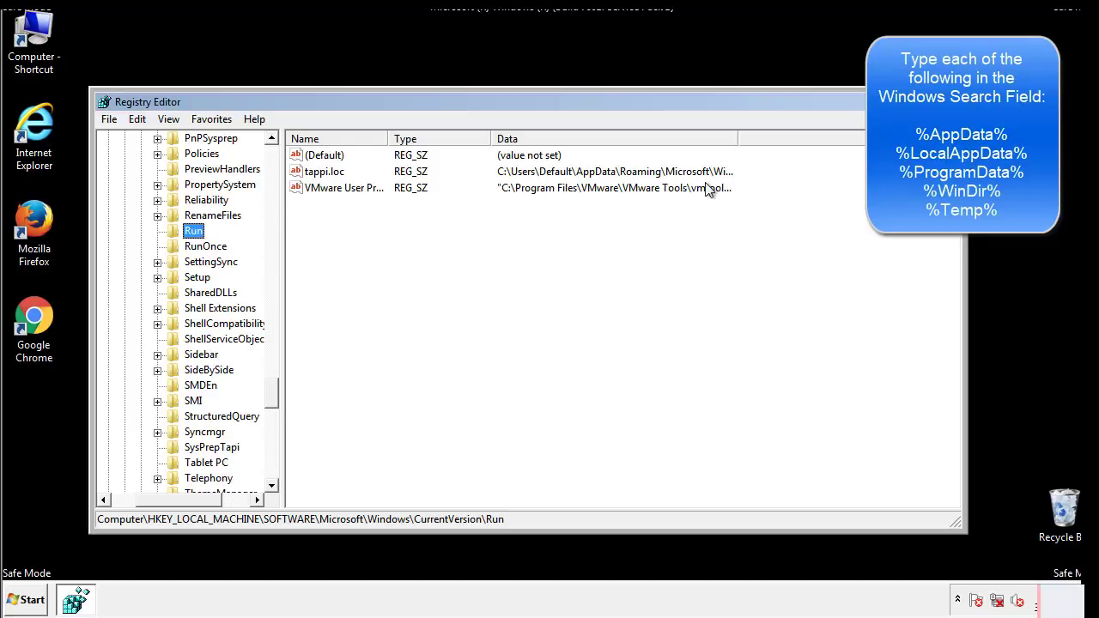
left_click(326, 177)
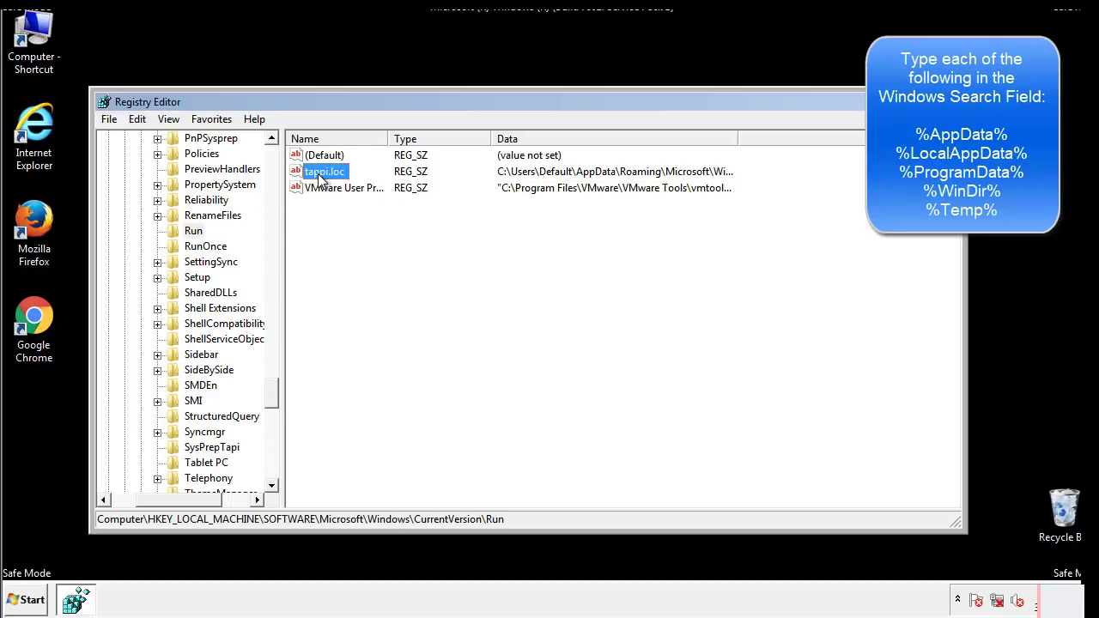
right_click(319, 174)
left_click(344, 223)
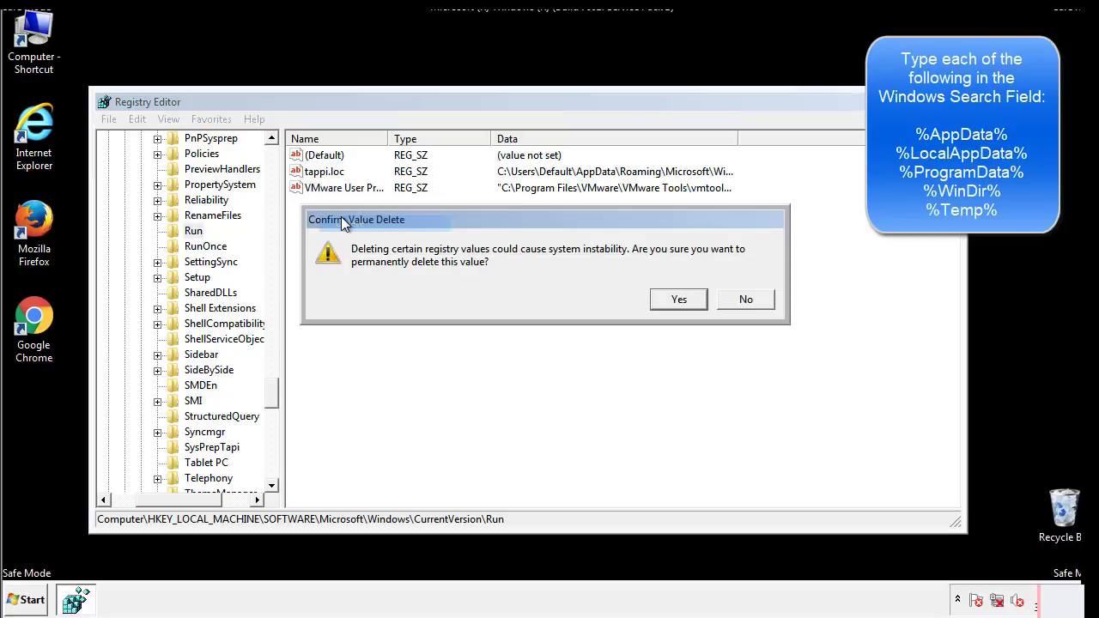
left_click(669, 302)
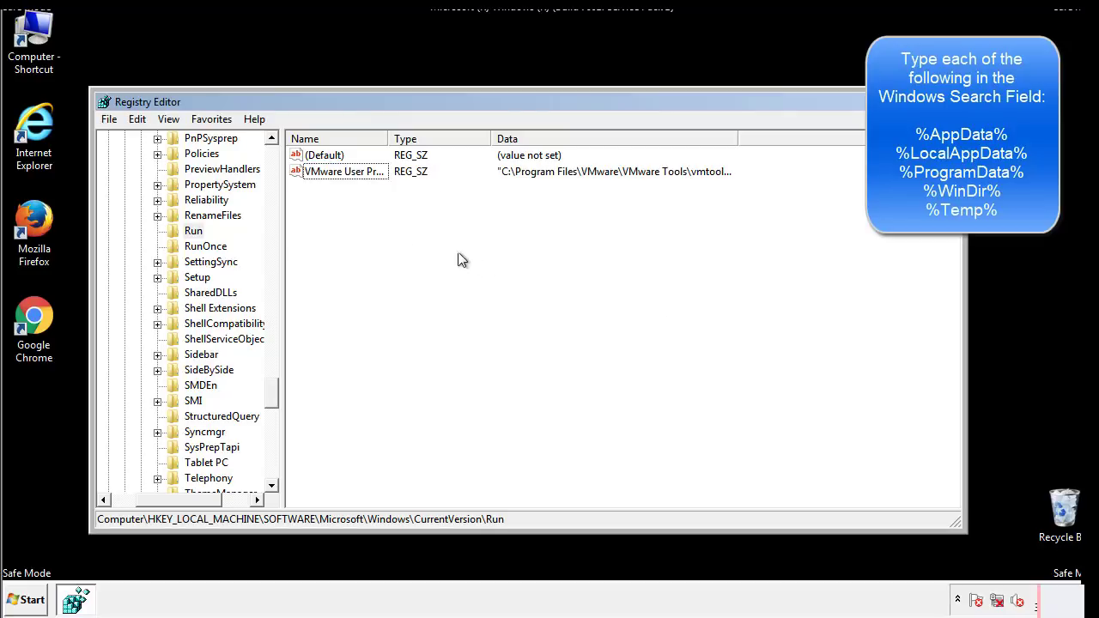
left_click_drag(271, 391, 269, 463)
left_click_drag(171, 503, 140, 507)
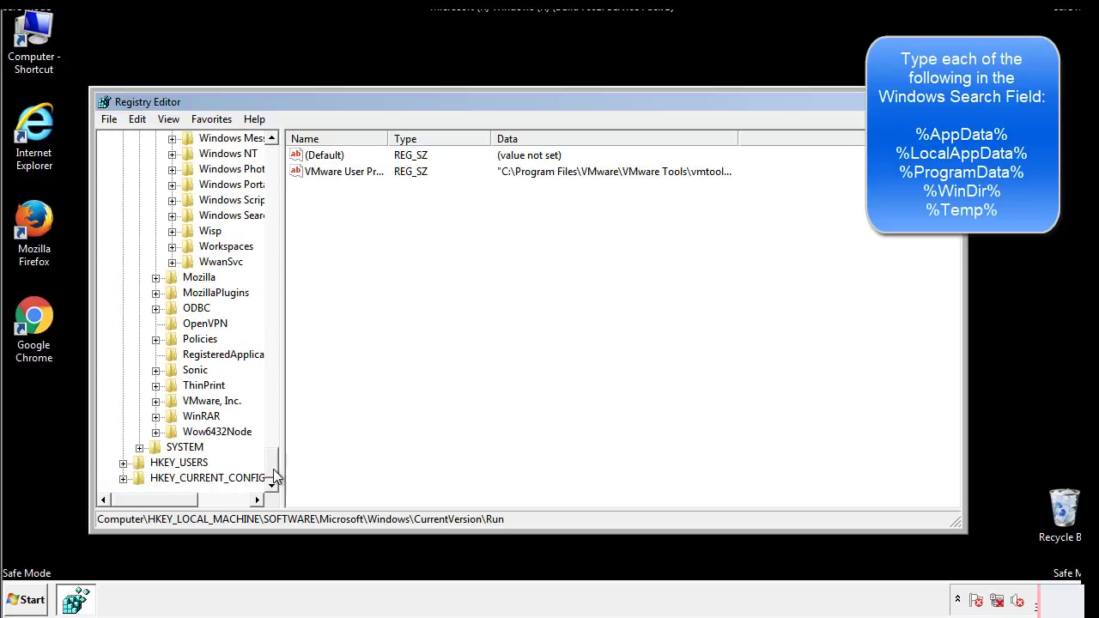
left_click_drag(275, 471, 280, 163)
Step: Collapse HKEY_LOCAL_MACHINE and expand HKEY_CURRENT_USER\Software\Microsoft\Windows\CurrentVersion
left_click(122, 184)
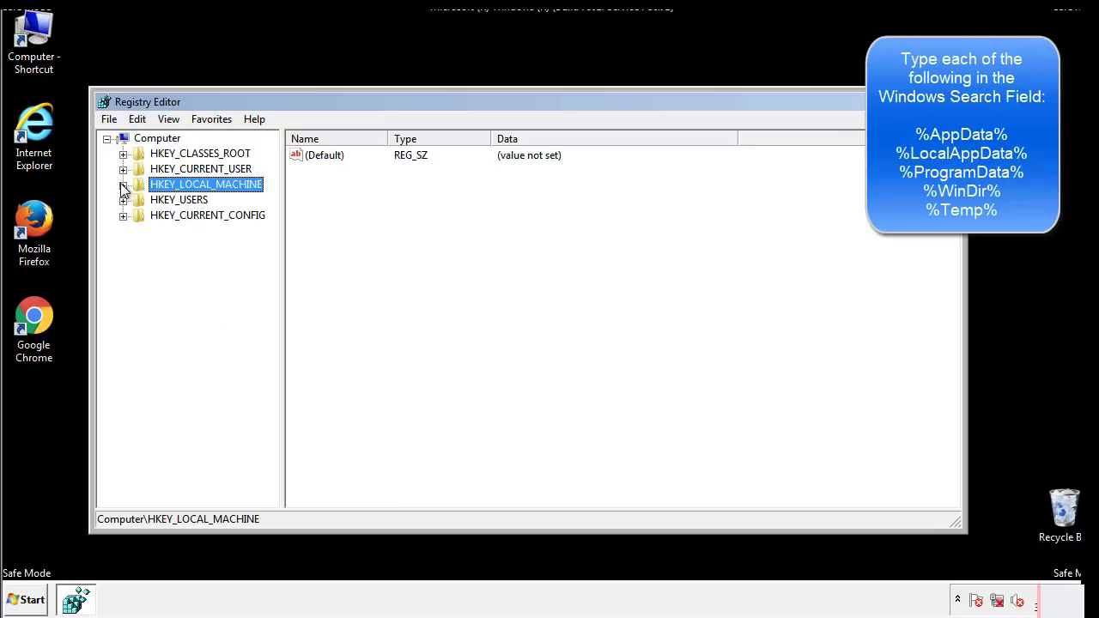
left_click(124, 170)
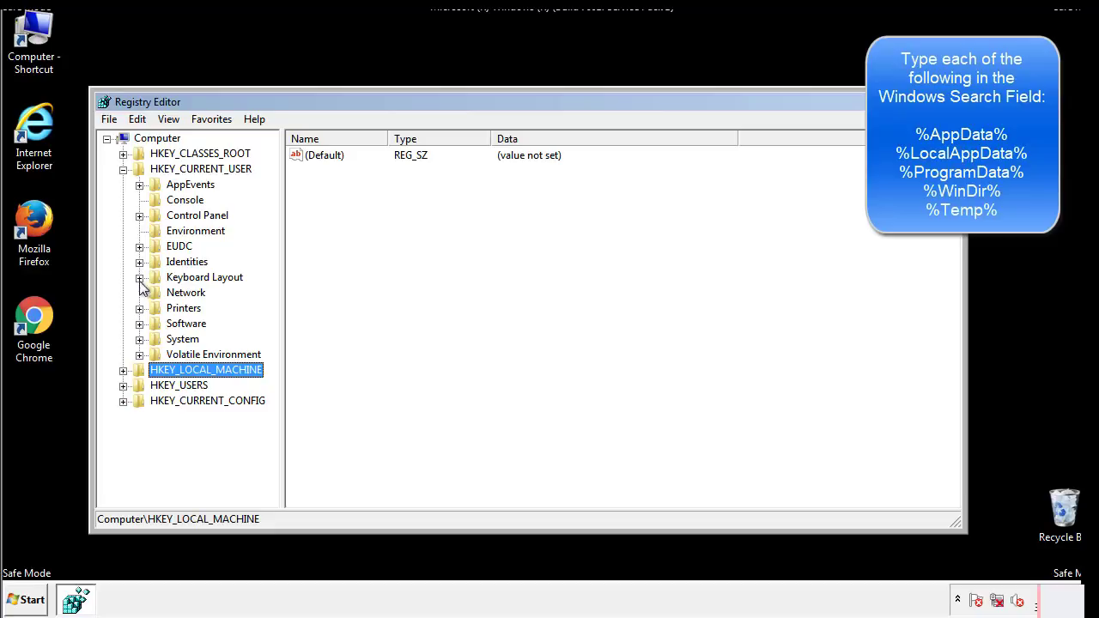
left_click(139, 324)
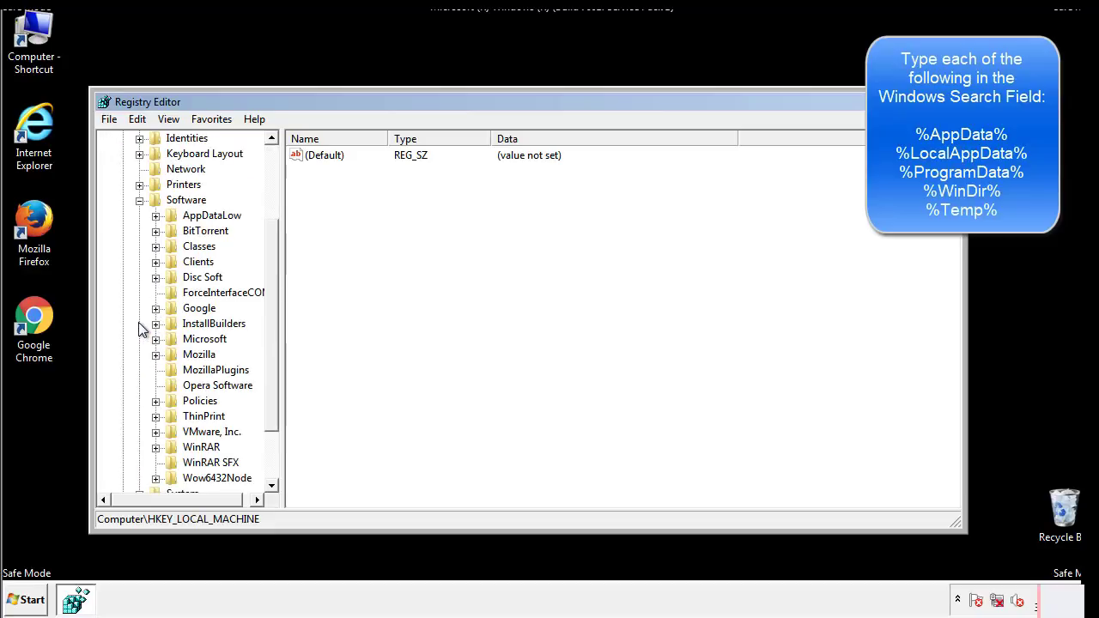
left_click_drag(269, 314, 270, 333)
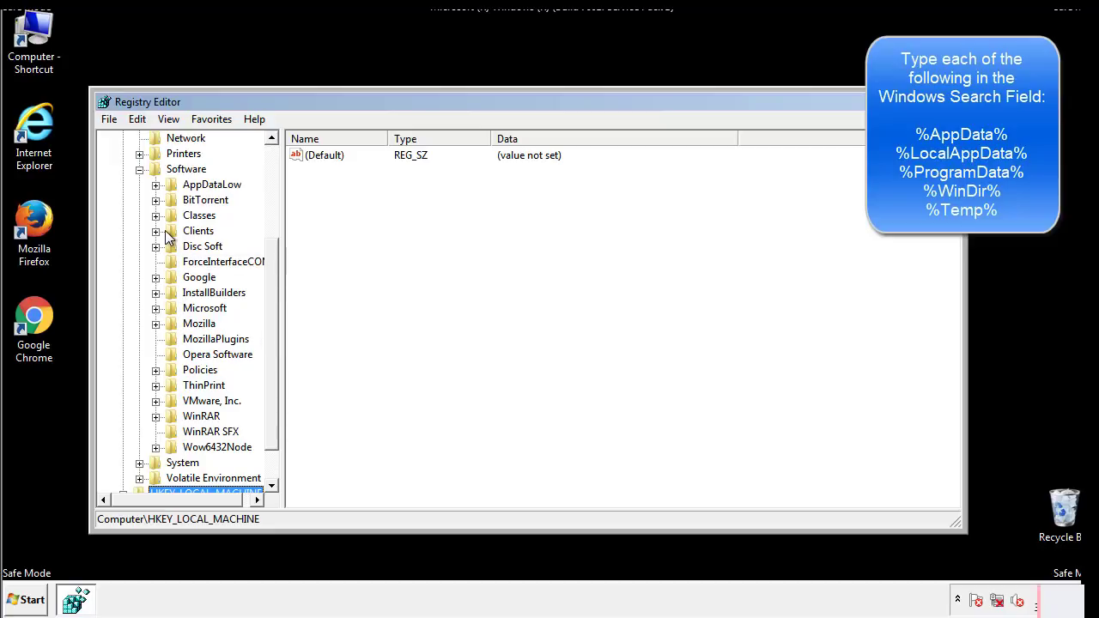
left_click(155, 308)
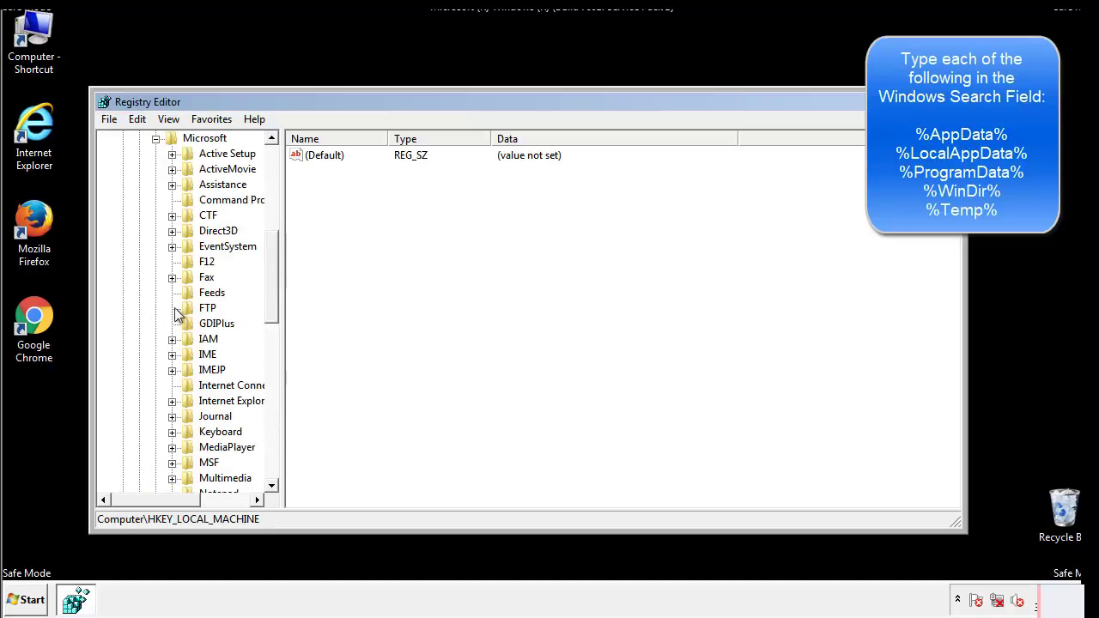
left_click_drag(270, 250, 270, 358)
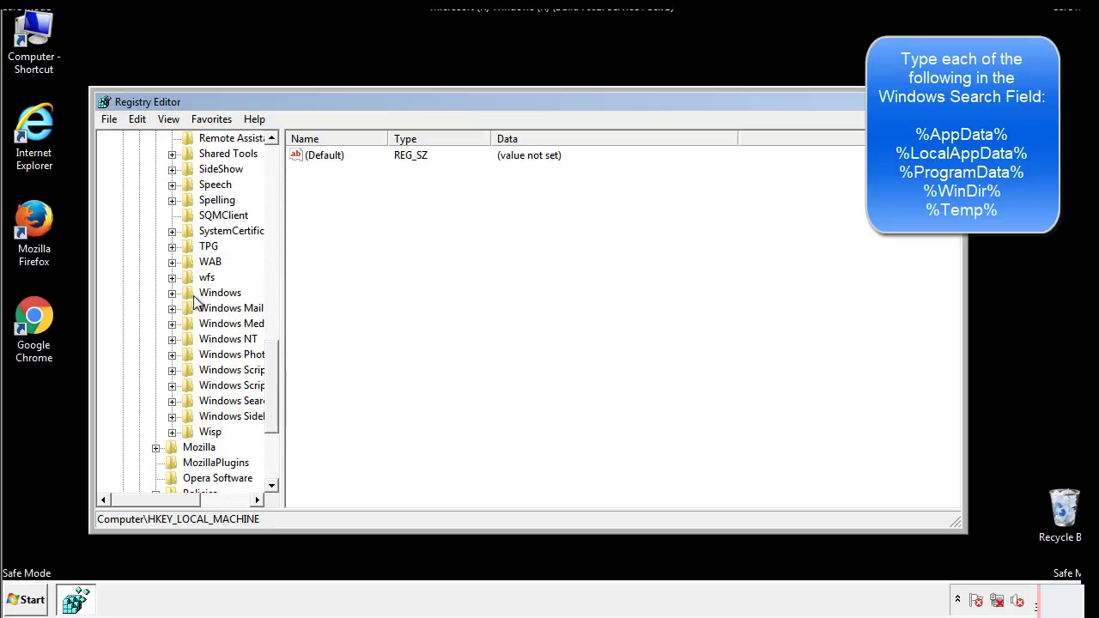
left_click(173, 293)
left_click(188, 308)
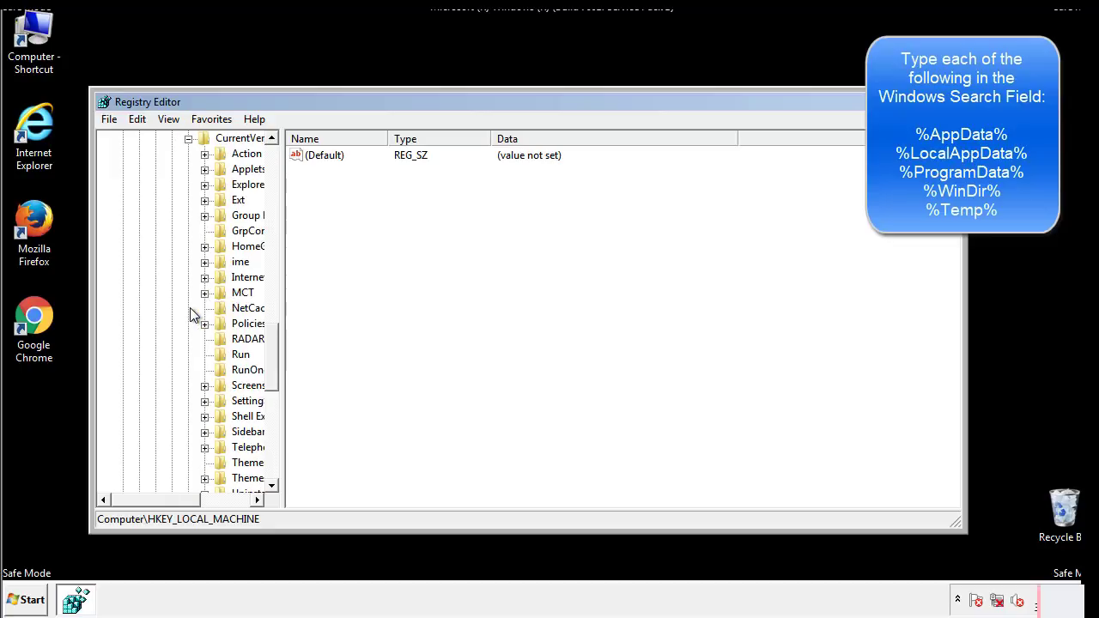
left_click_drag(165, 504, 193, 499)
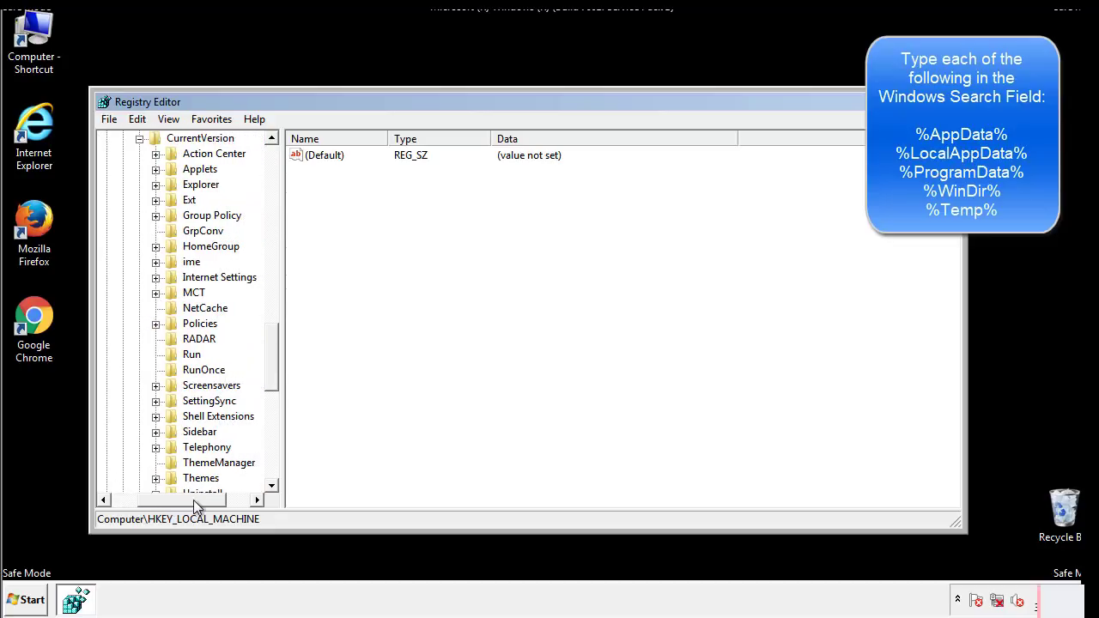
Step: Review the current user's Run key, holding only Default and DAEMON Tools Lite, then collapse Windows
left_click(187, 352)
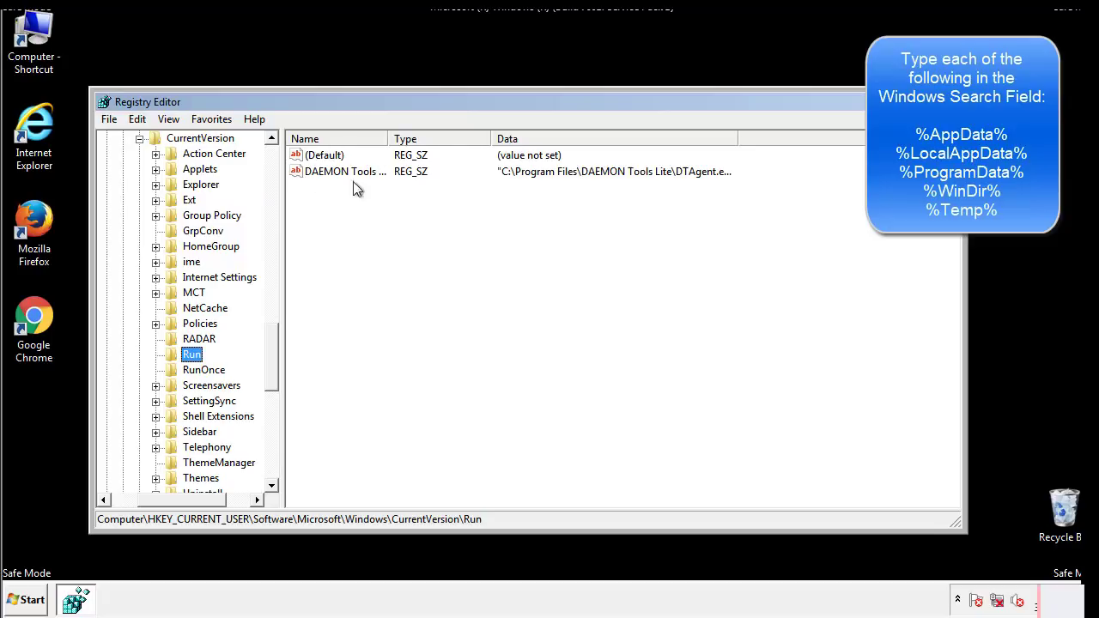
left_click(467, 201)
left_click_drag(337, 210, 390, 199)
left_click_drag(182, 497, 156, 499)
left_click_drag(278, 373, 271, 358)
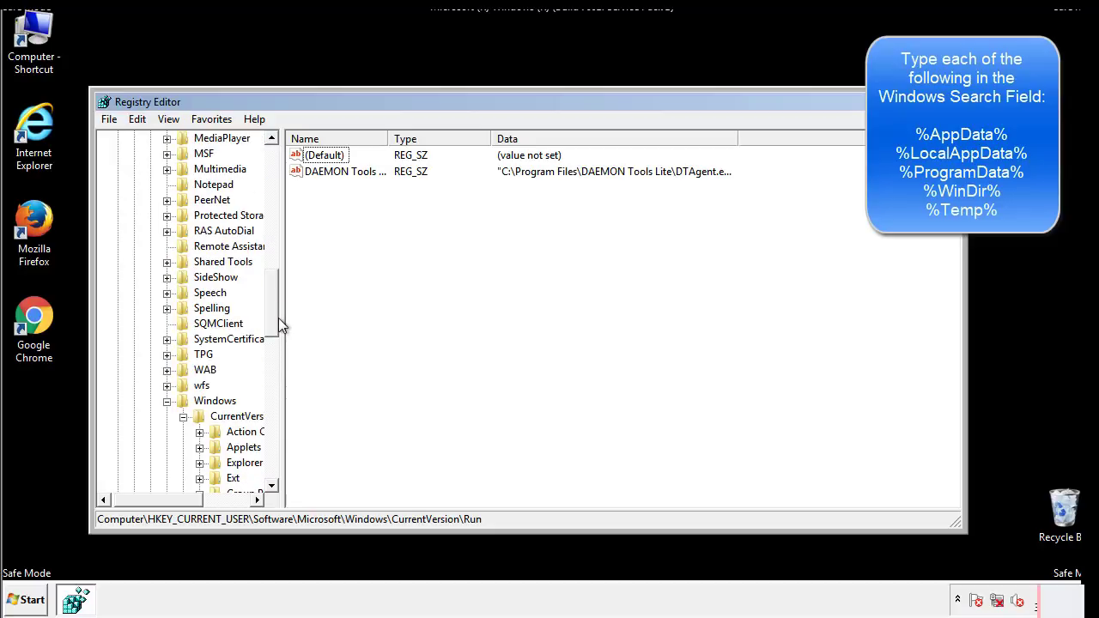
left_click(168, 401)
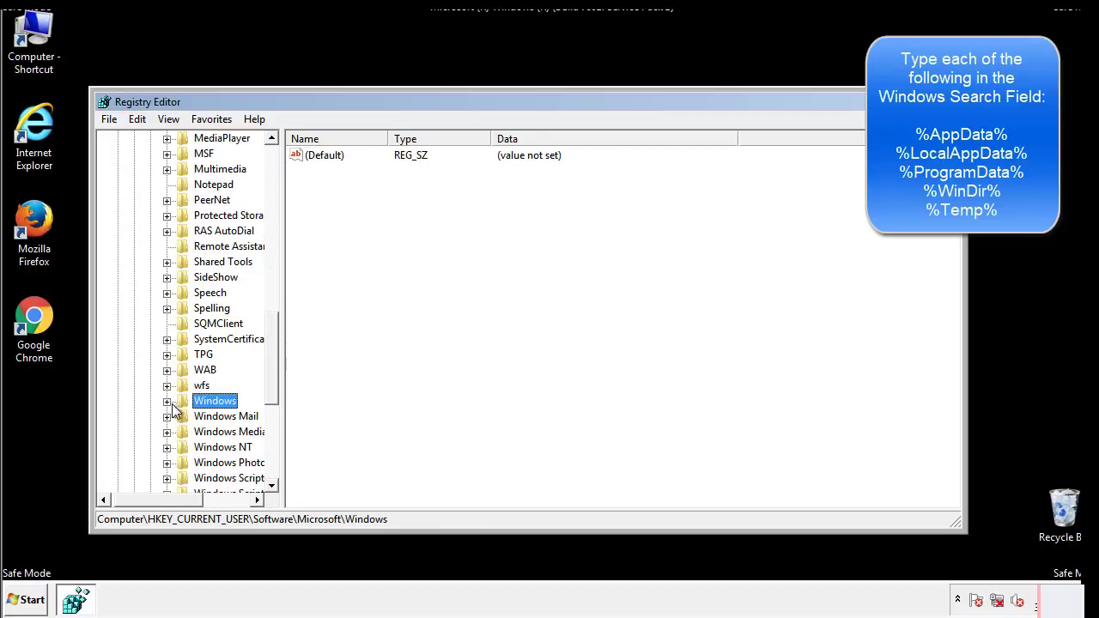
Step: Search the registry for %temp% to reach the VolumeCaches Temporary Files key
left_click_drag(276, 382, 276, 223)
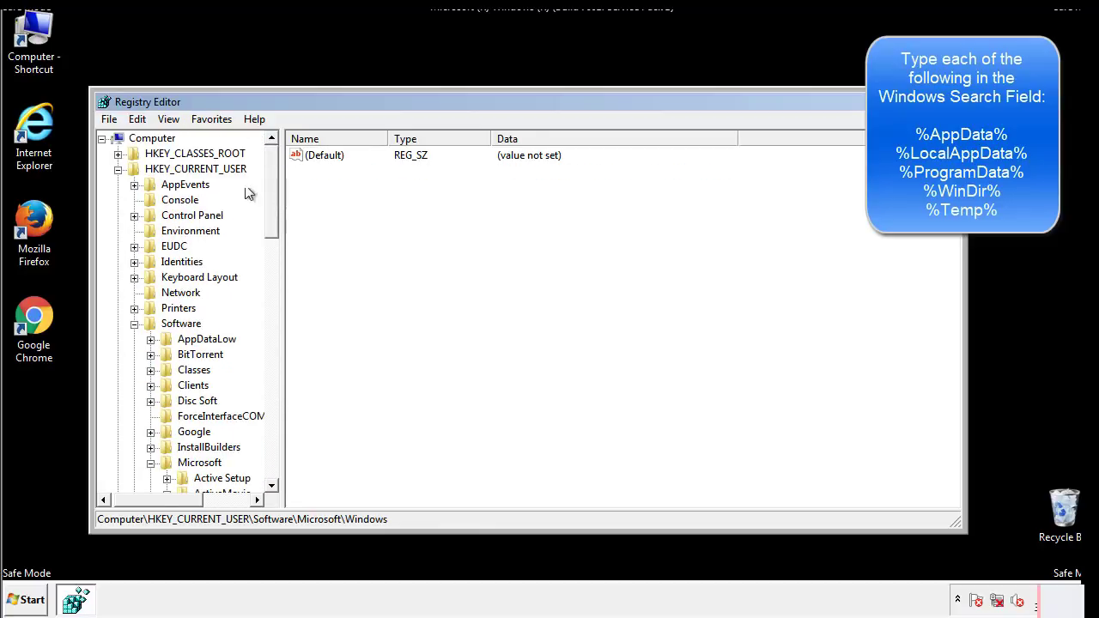
left_click(142, 119)
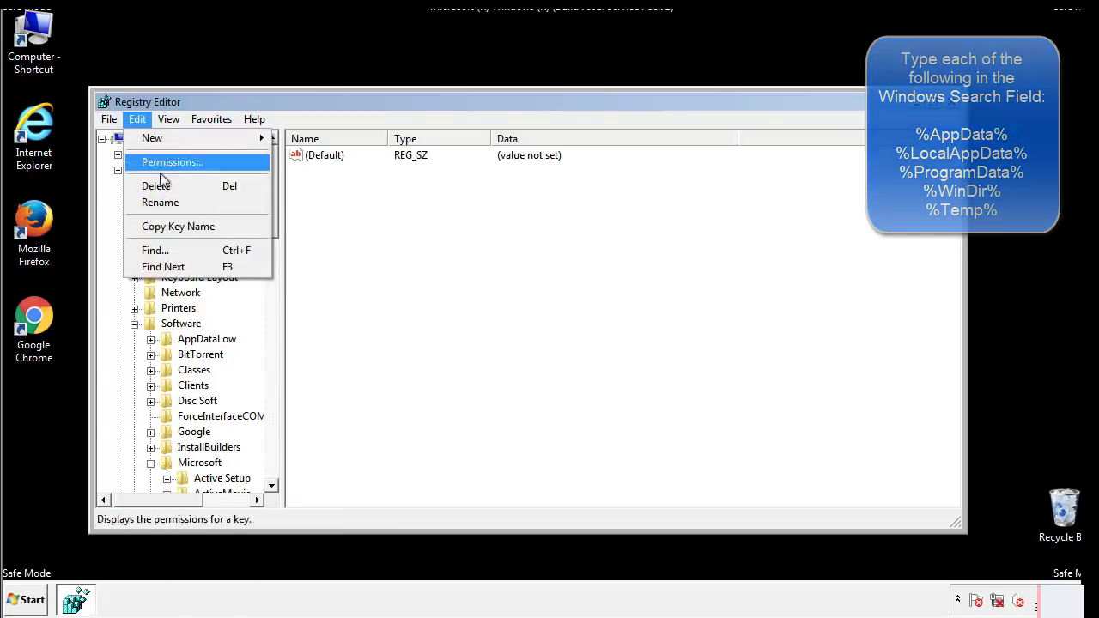
left_click(148, 249)
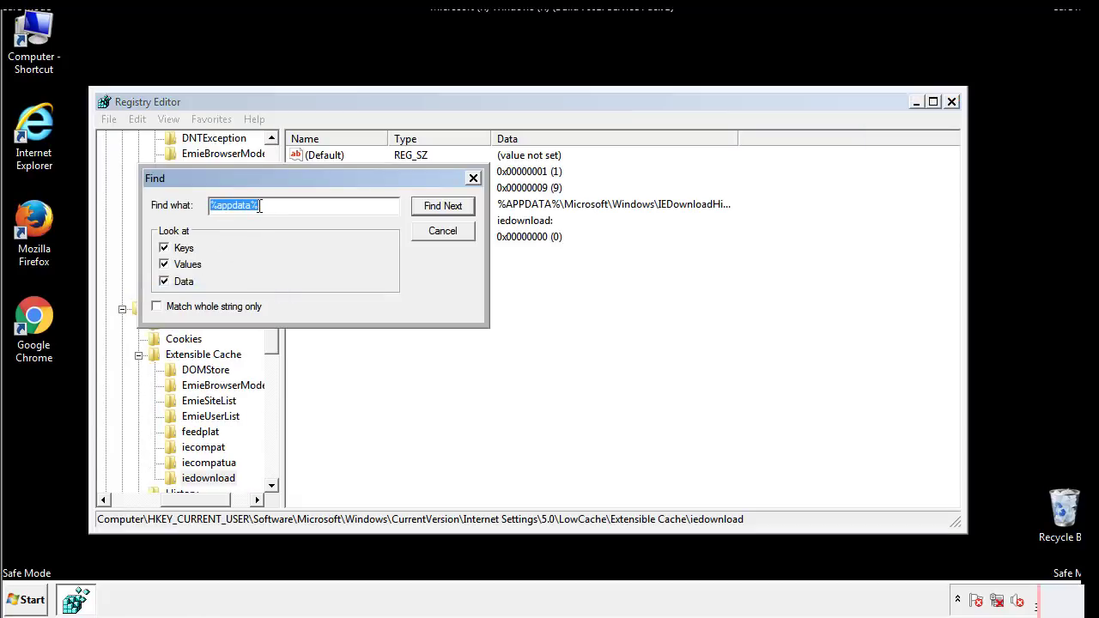
type("%temp%")
key("Return")
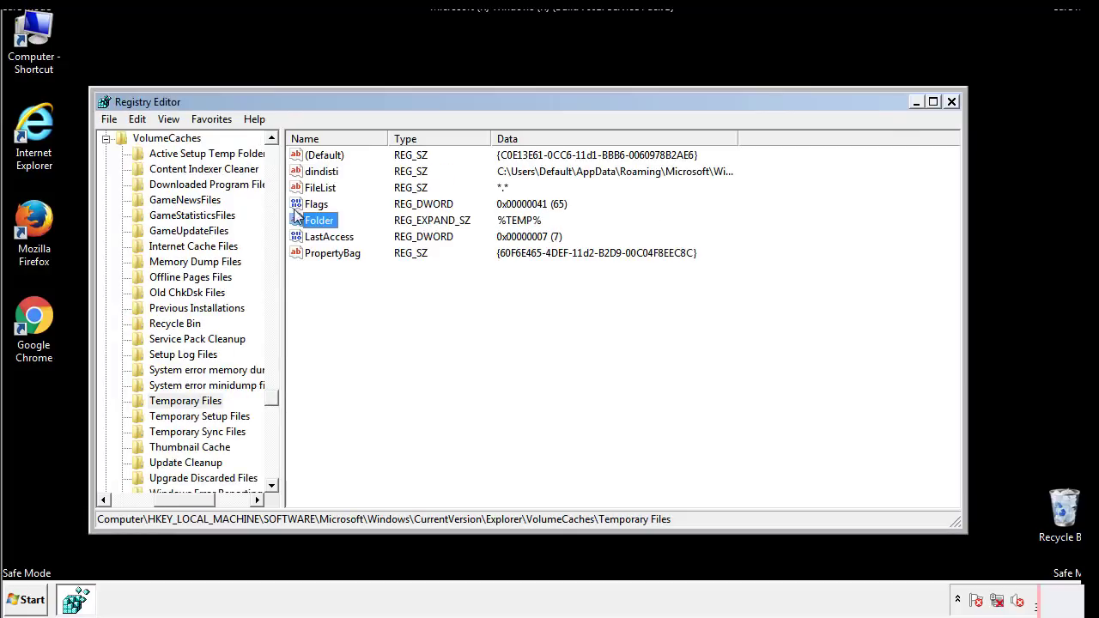
Step: Delete all Temporary Files values, including dindisti, leaving only an empty (Default)
left_click(449, 292)
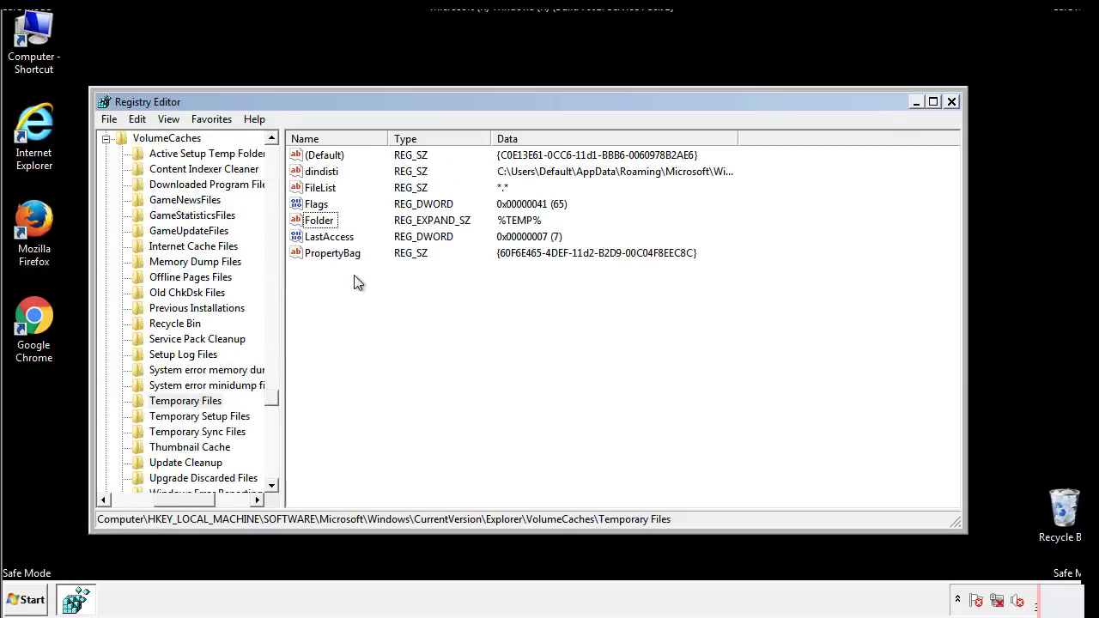
left_click_drag(351, 275, 310, 154)
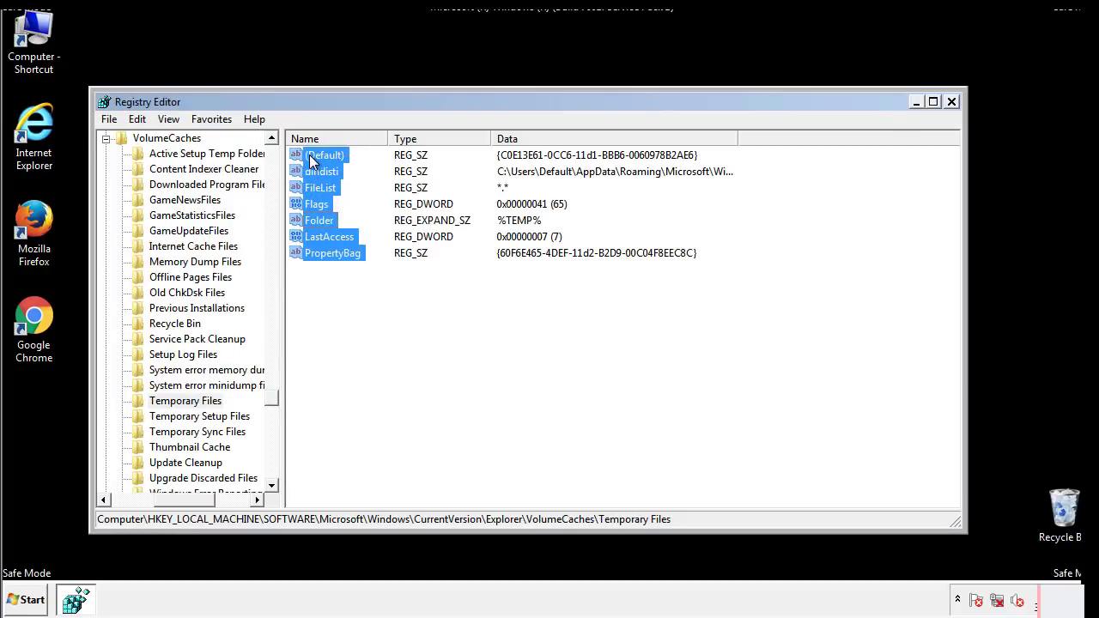
right_click(309, 155)
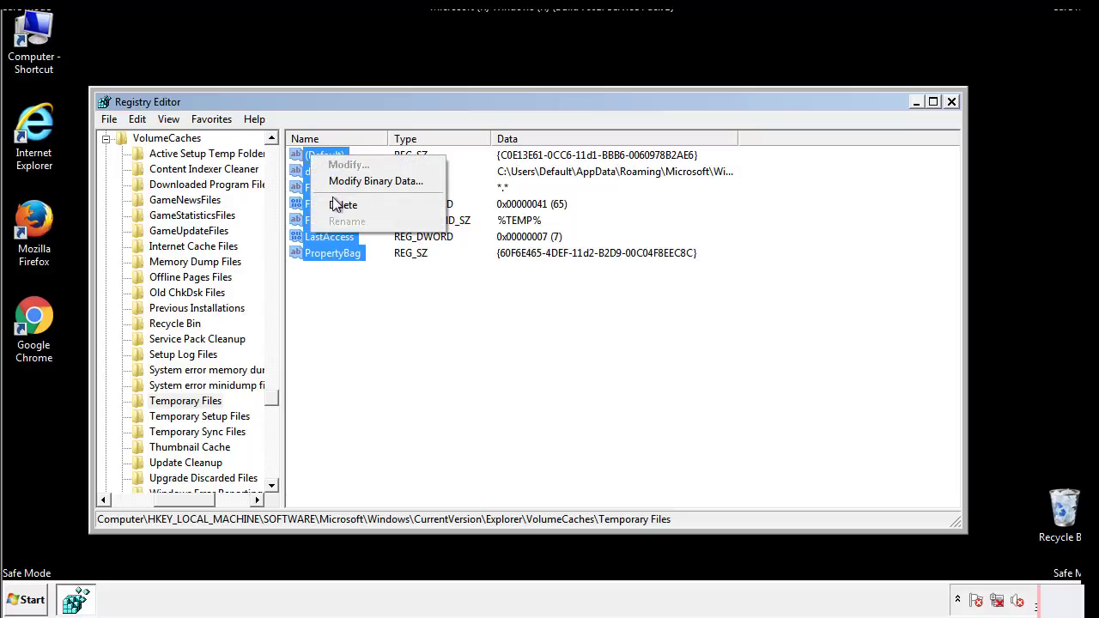
left_click(334, 205)
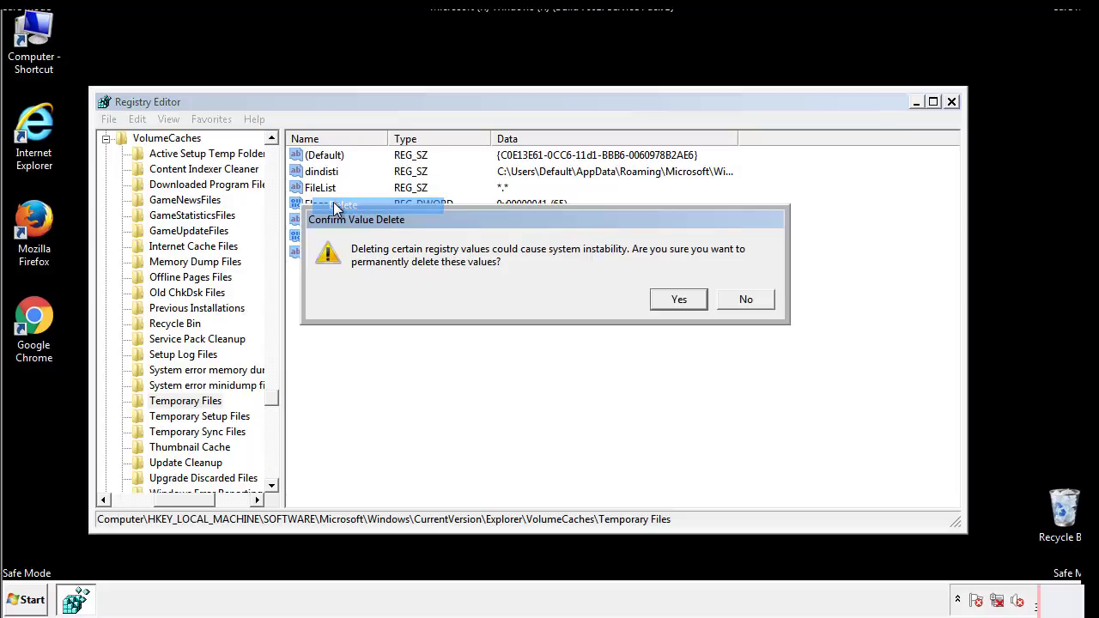
left_click(679, 299)
left_click(378, 204)
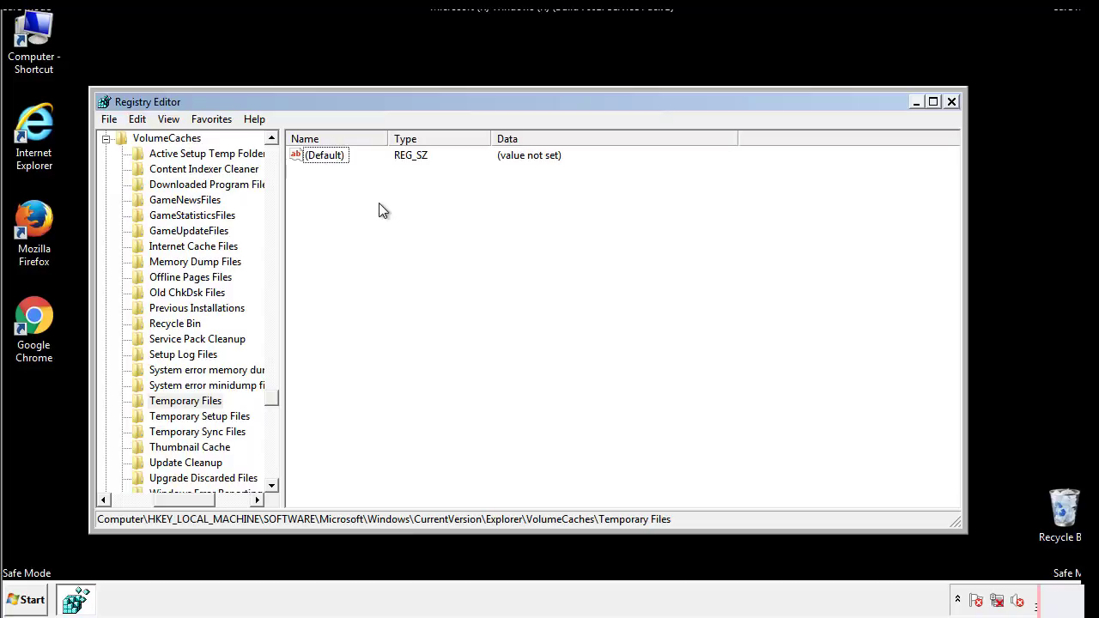
Step: Close Registry Editor and launch System Configuration through a Start-menu search for msconfig
left_click(951, 102)
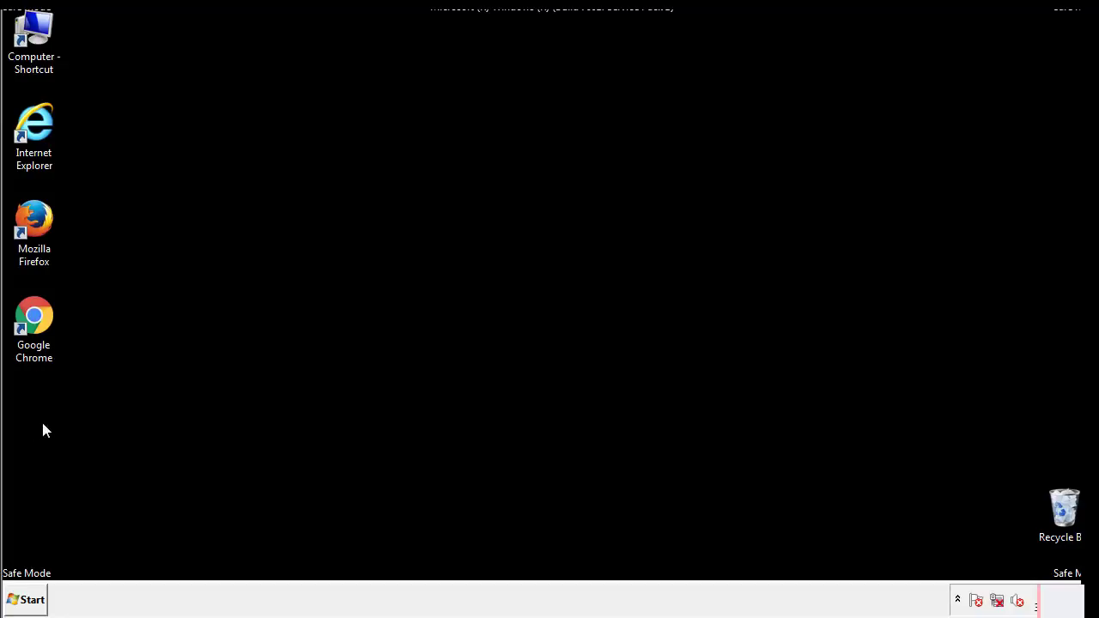
left_click(24, 602)
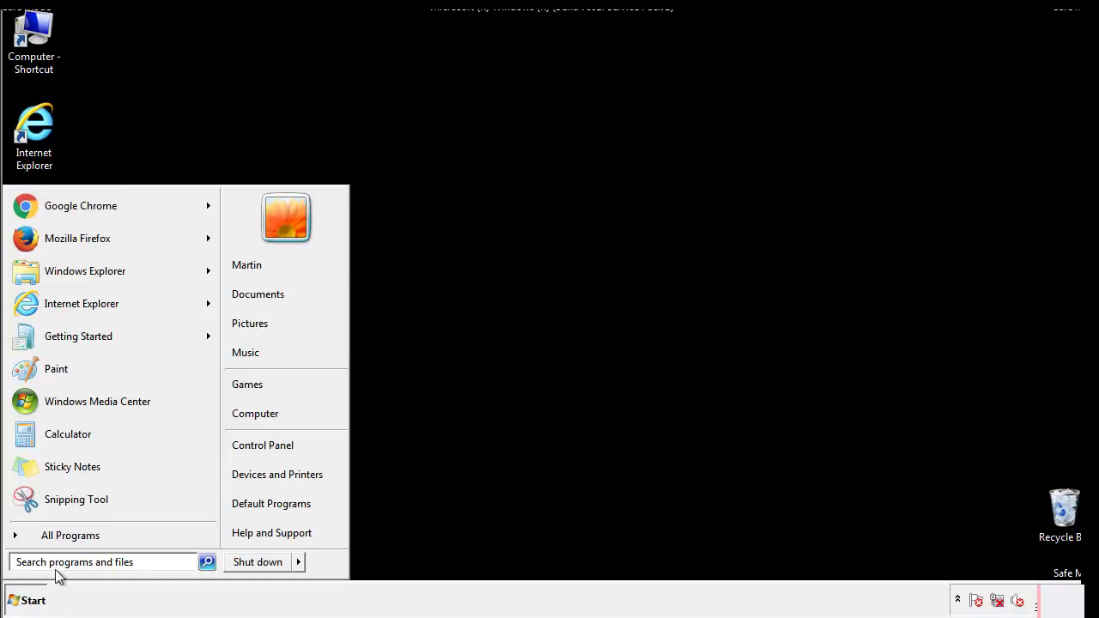
type("mscon")
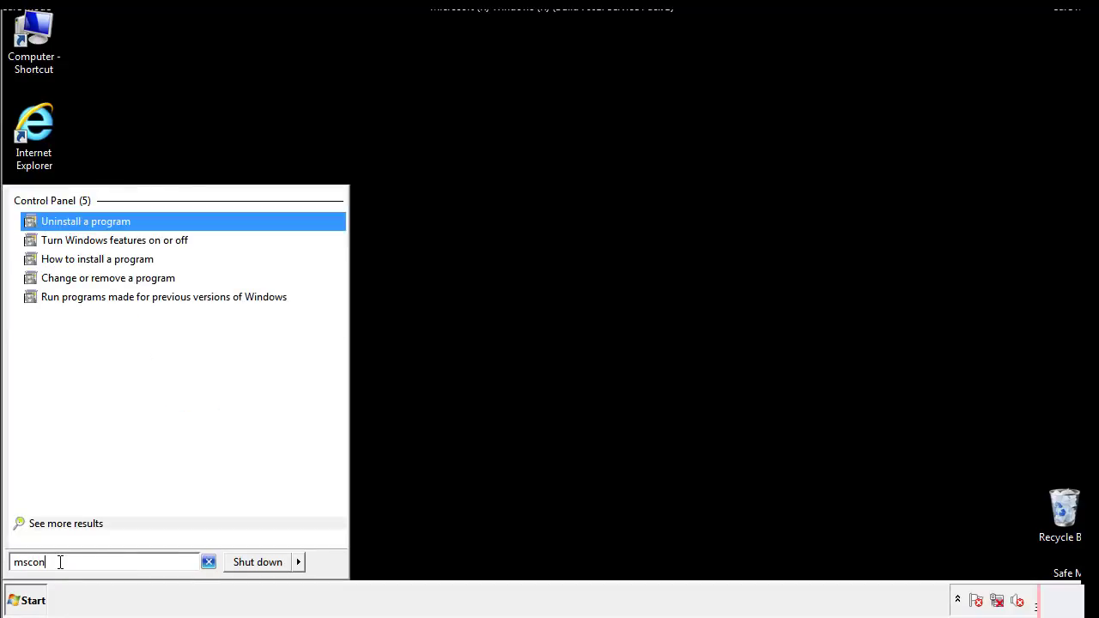
type("fig")
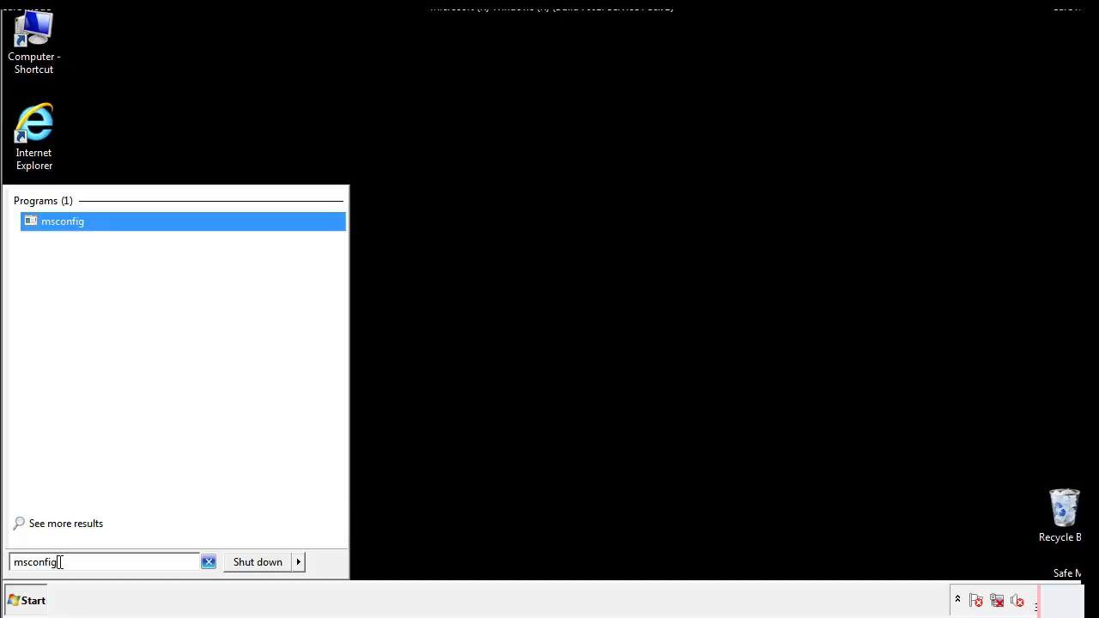
key("Return")
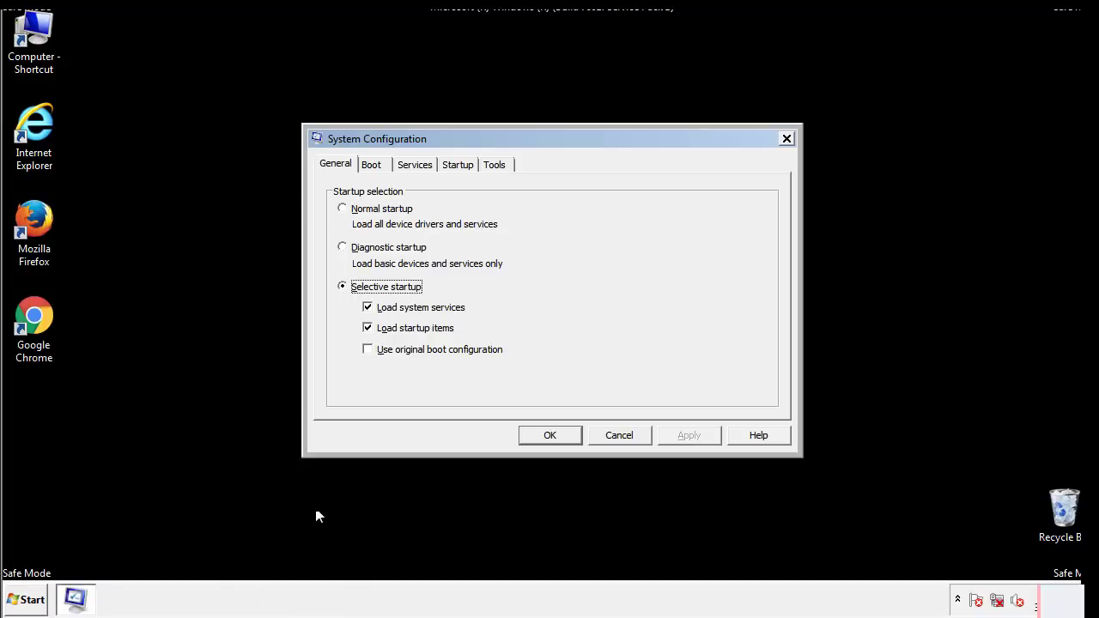
Step: Clear the Safe boot option on the Boot tab, apply it, and restart Windows normally
left_click(374, 163)
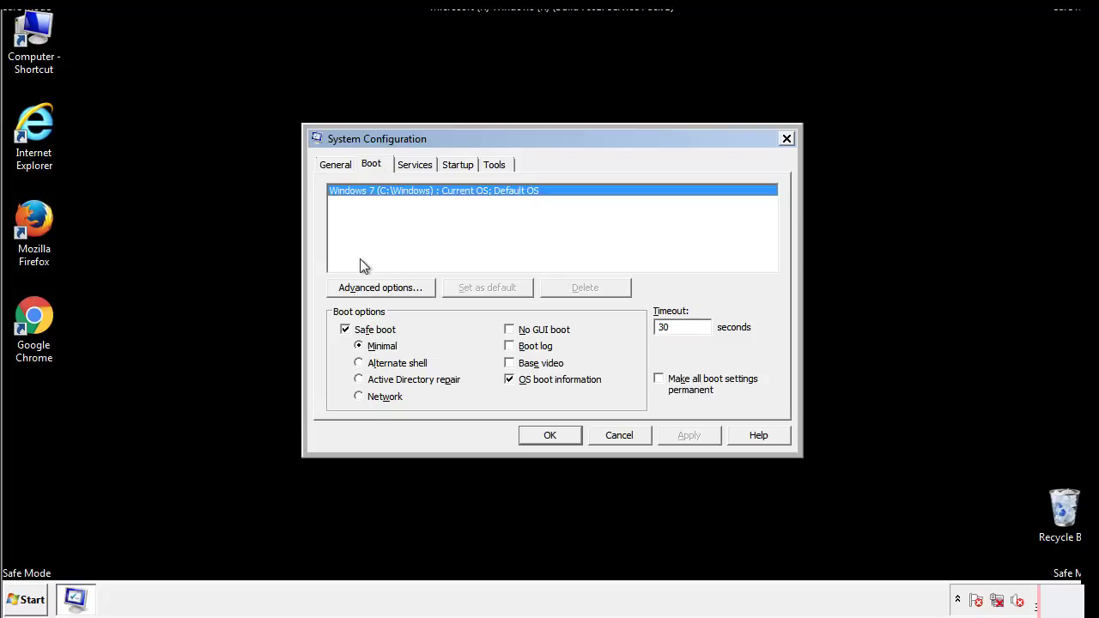
left_click(348, 332)
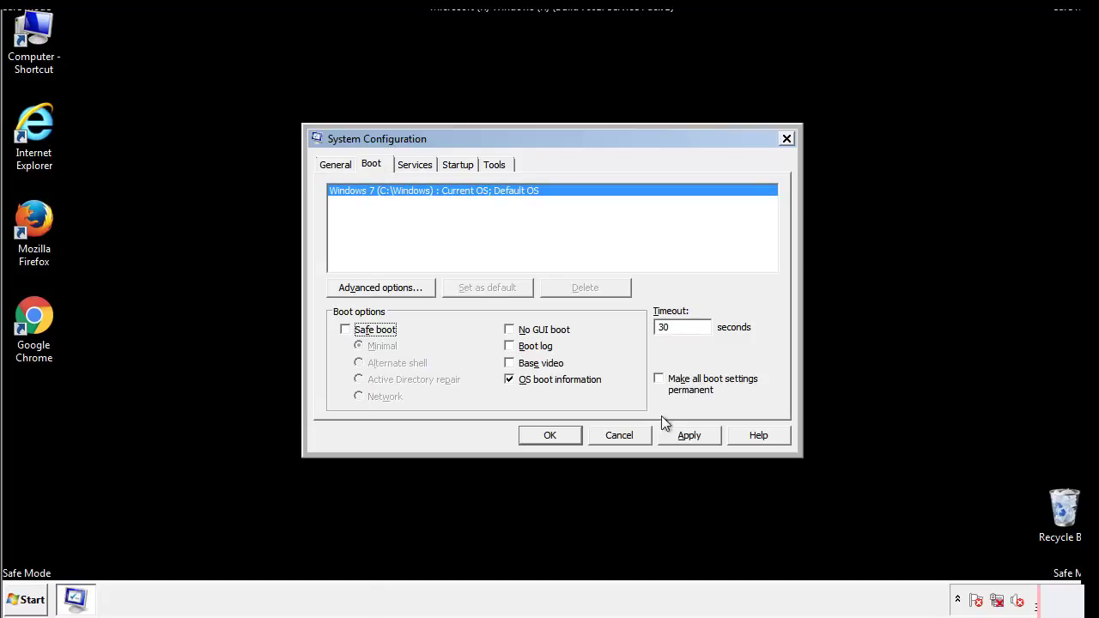
left_click(691, 435)
left_click(547, 435)
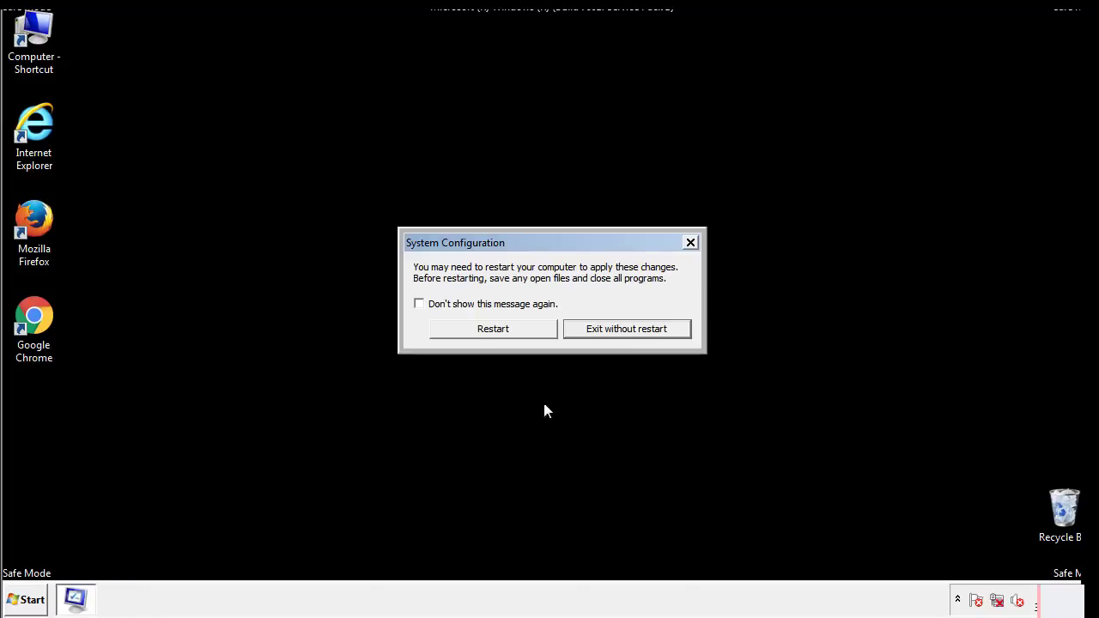
left_click(508, 333)
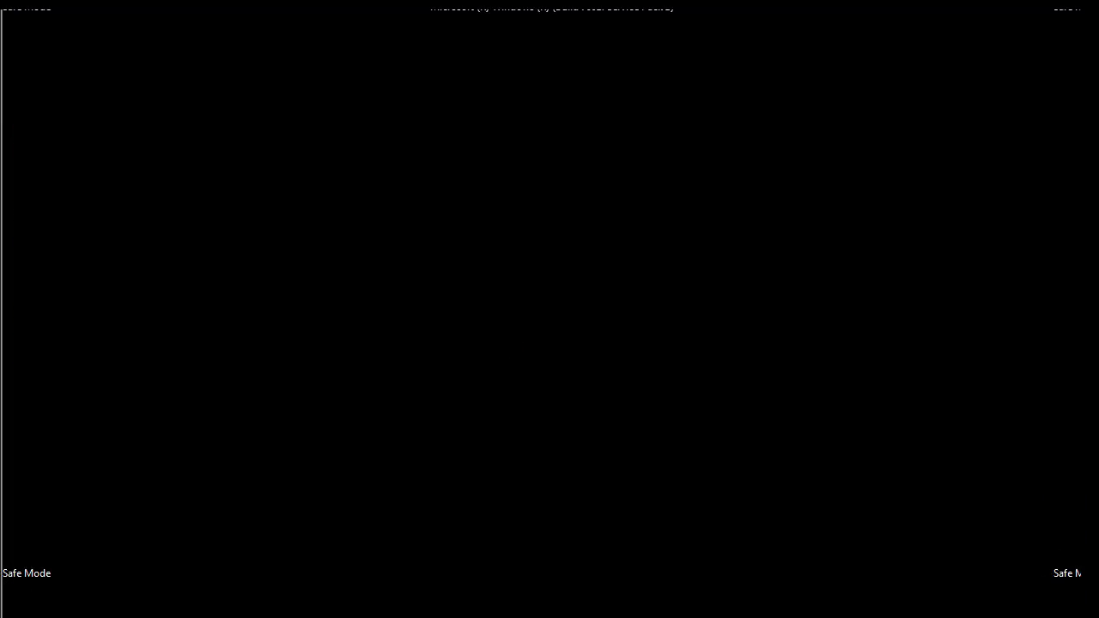